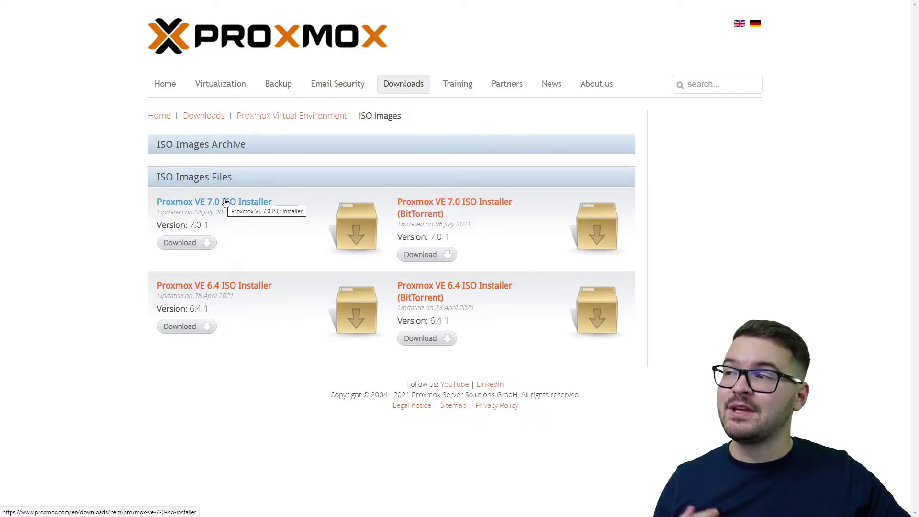
- Download the Proxmox VE 7.0 ISO Installer and save it to the Desktop as proxmox-ve_7.0-1.iso
left_click(184, 243)
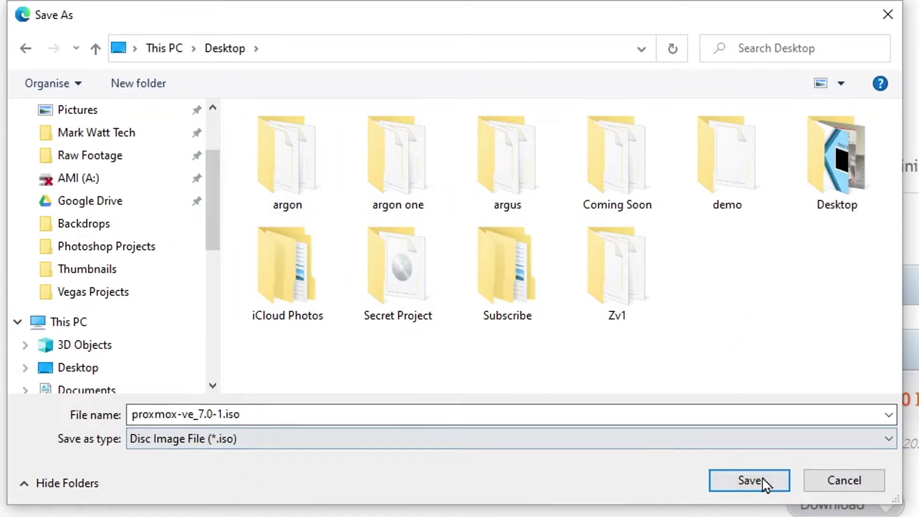
left_click(760, 482)
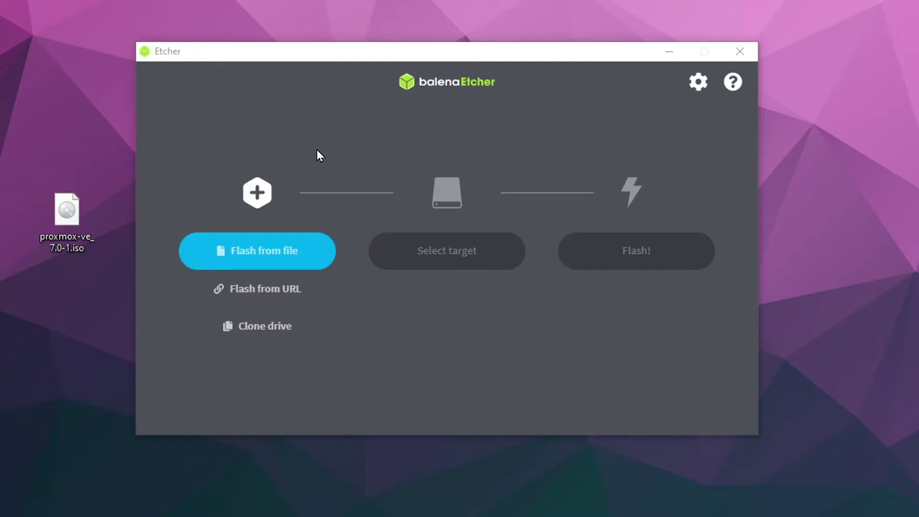
- In balenaEtcher, flash proxmox-ve_7.0-1.iso from the Desktop onto the Kingston USB device and close the program when done
left_click(257, 256)
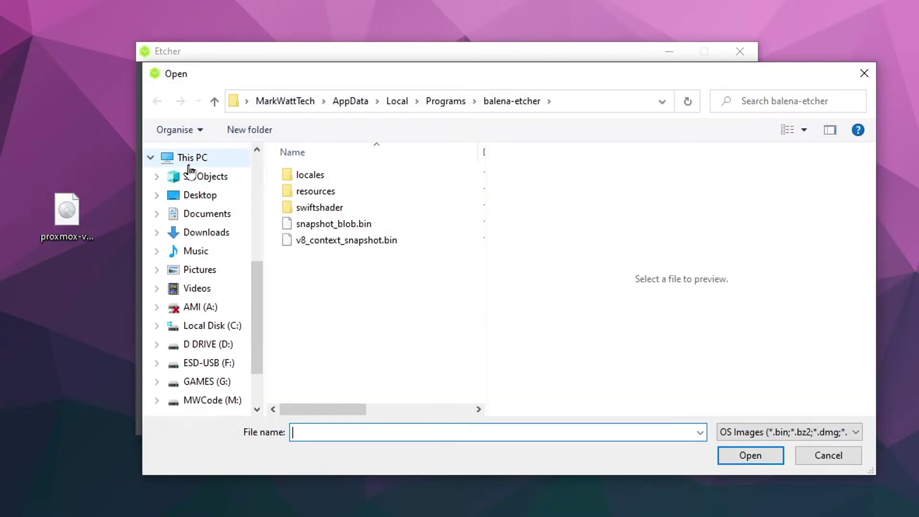
left_click(202, 196)
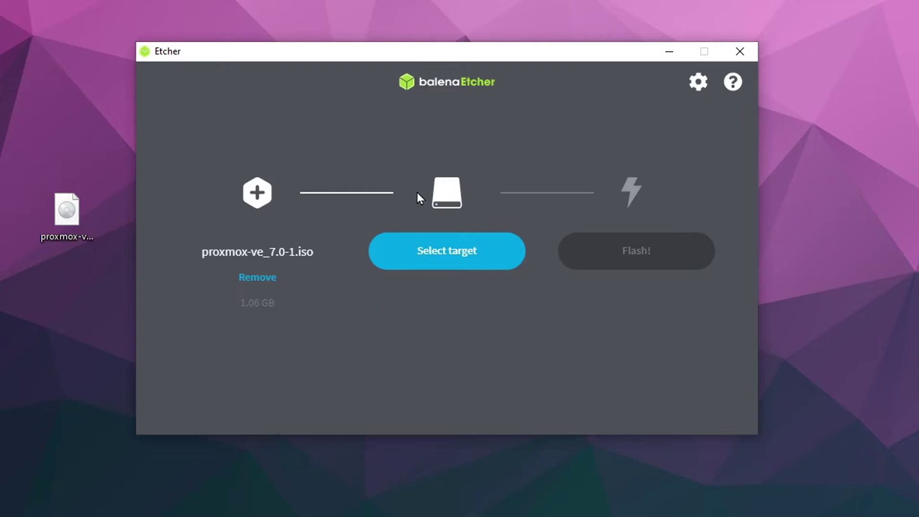
left_click(451, 253)
left_click(188, 215)
left_click(533, 395)
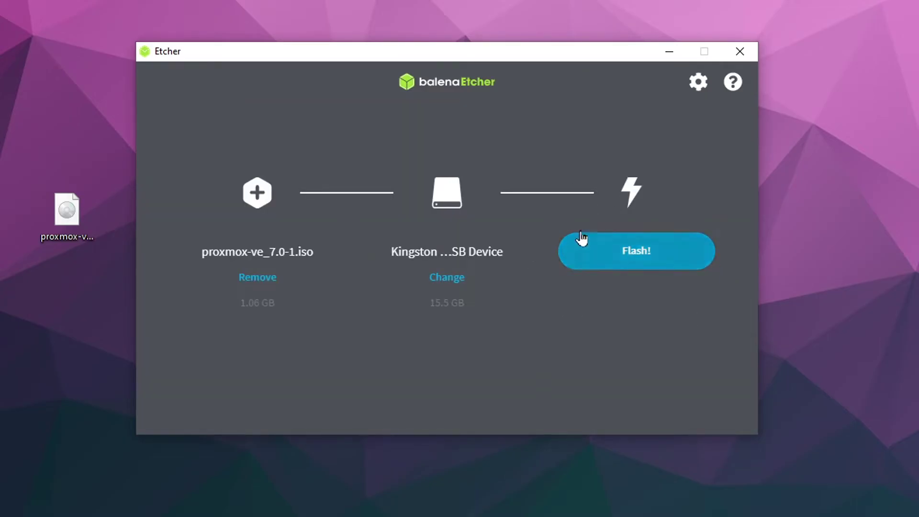
left_click(669, 261)
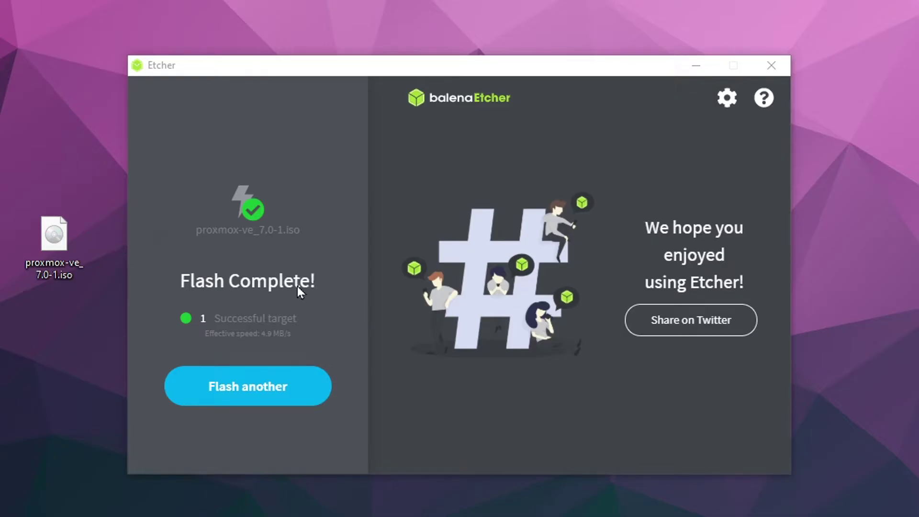
left_click(776, 67)
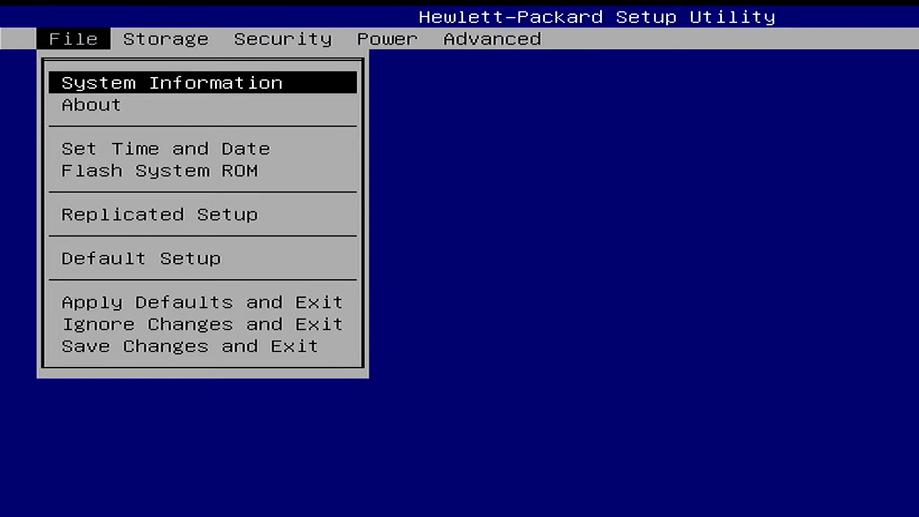
- Open the Secure Boot Configuration from the security settings of the Hewlett-Packard Setup Utility
key("Right")
key("Right")
key("Down")
key("Down")
key("Down")
key("Down")
key("Down")
key("Down")
key("Down")
key("Down")
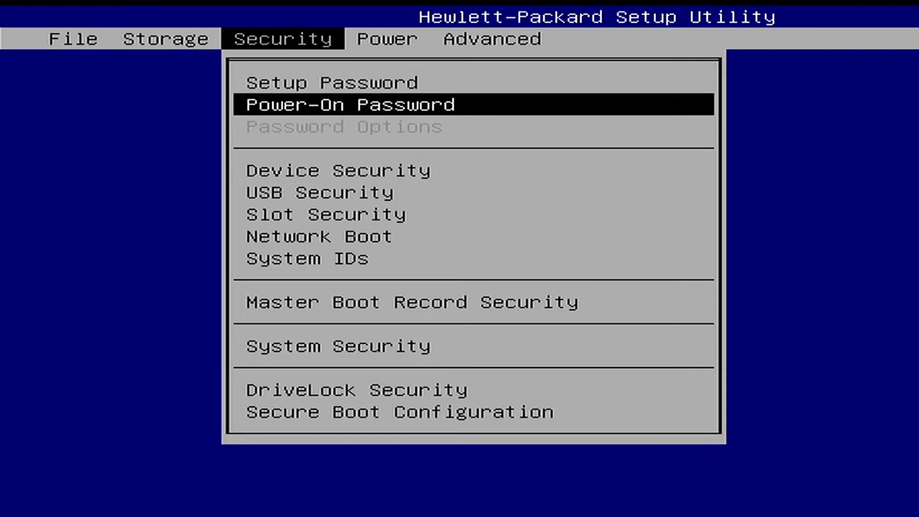
key("Down")
key("Down")
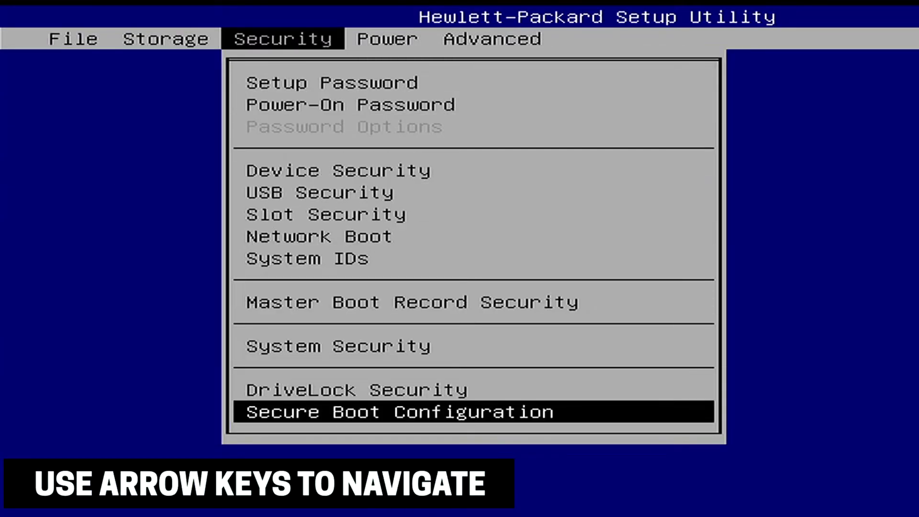
key("Return")
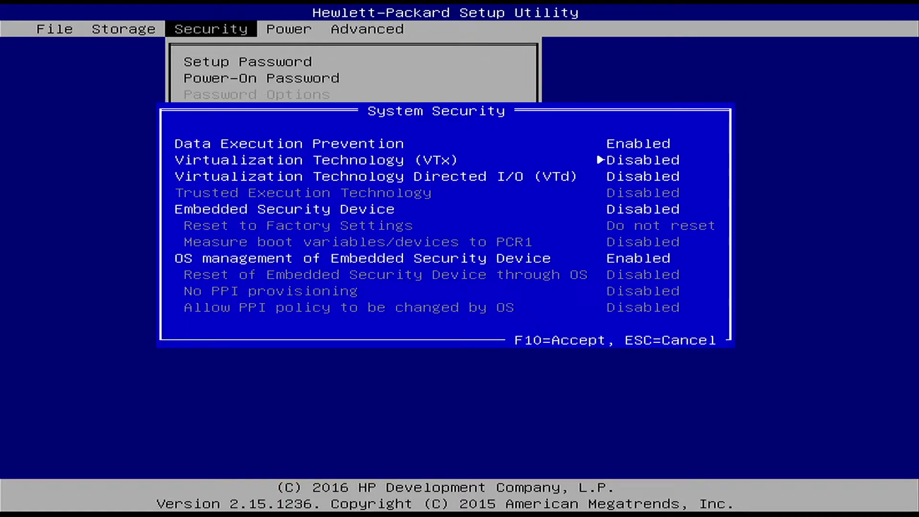
- Enable Virtualization Technology (VTx) and Virtualization Technology Directed I/O (VTd) in the System Security settings
key("Right")
key("Down")
key("Right")
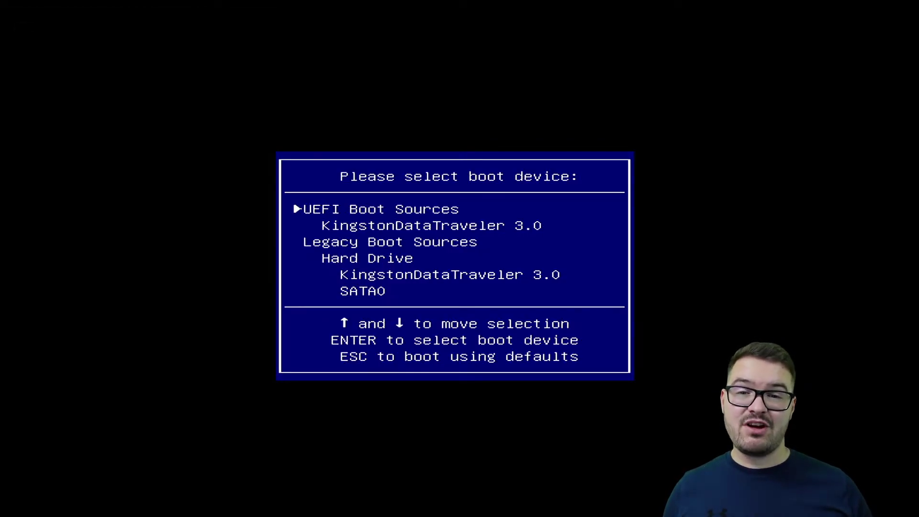
- Select KingstonDataTraveler 3.0 under the UEFI boot sources as the boot device
key("Down")
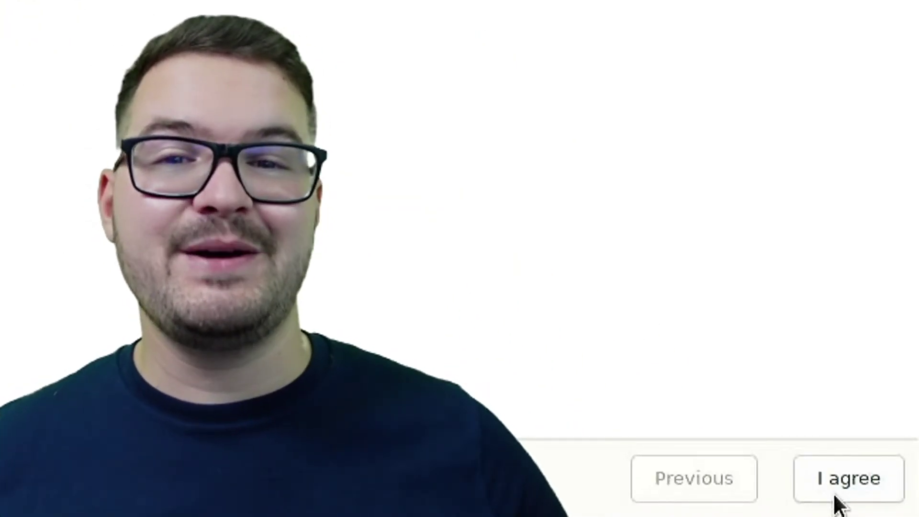
- Accept the Proxmox VE licence agreement and keep /dev/sda (223GiB, KINGSTON SA400S3) as the installation's target harddisk
left_click(835, 498)
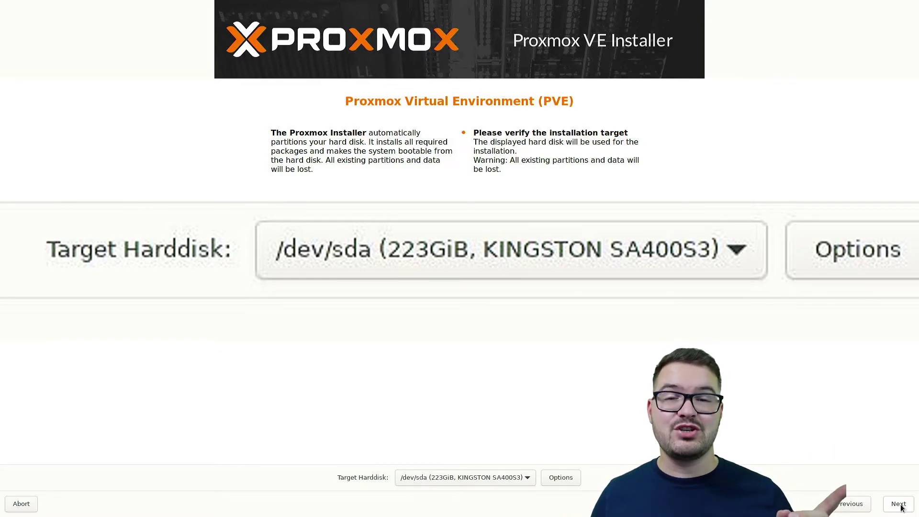
left_click(902, 505)
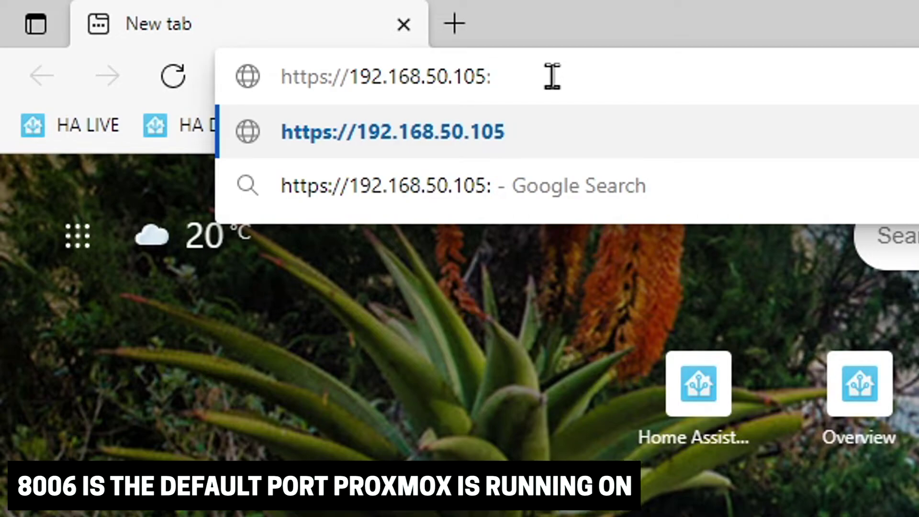
type("8006")
key("Return")
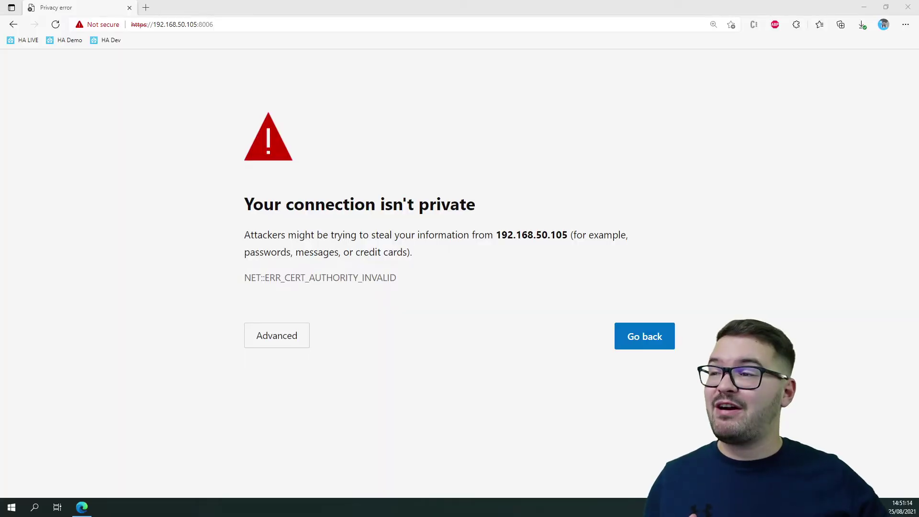
left_click(289, 212)
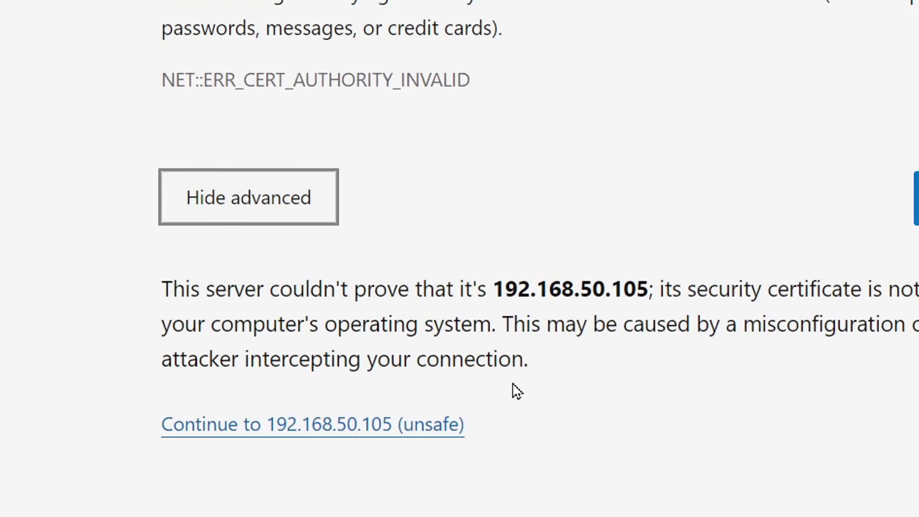
left_click(410, 437)
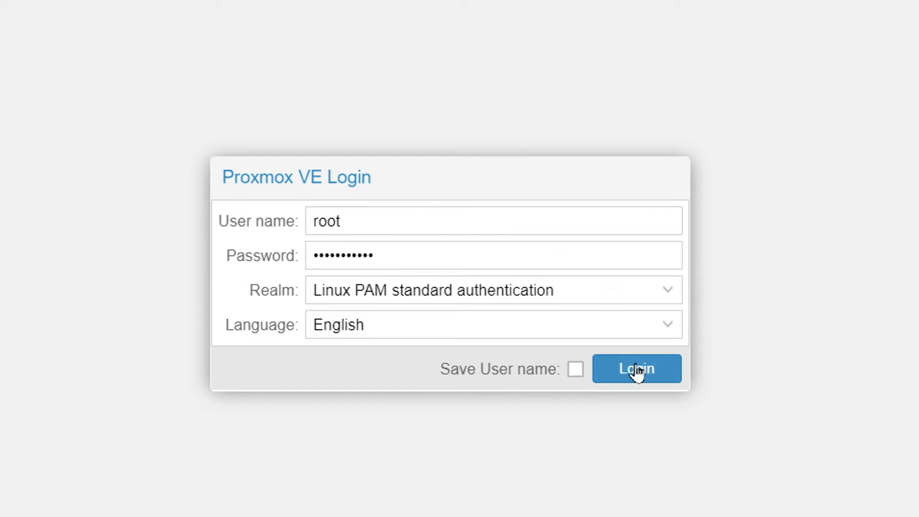
- Log in as root with Linux PAM standard authentication and dismiss the subscription notice
left_click(621, 378)
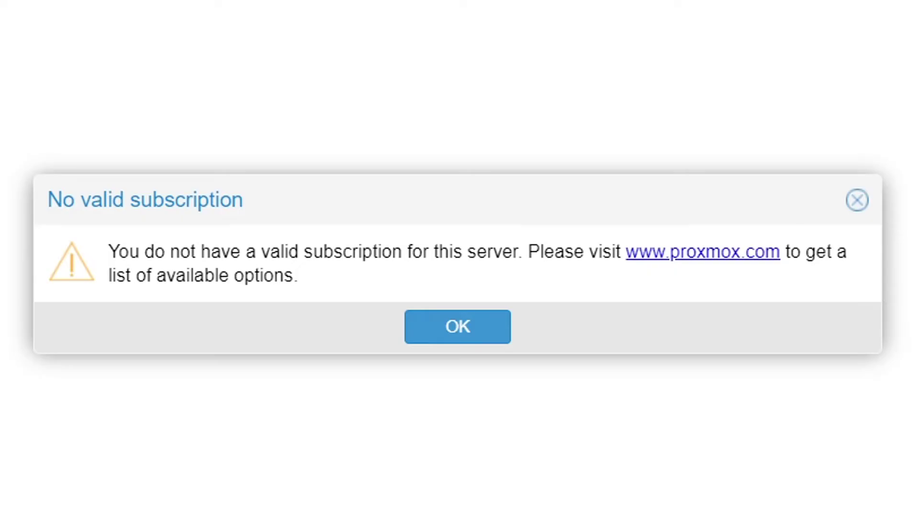
left_click(438, 334)
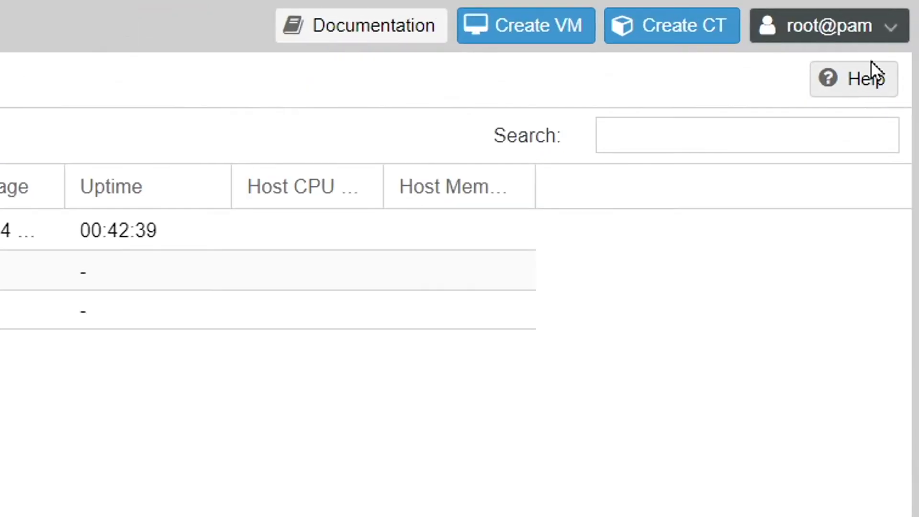
left_click(888, 31)
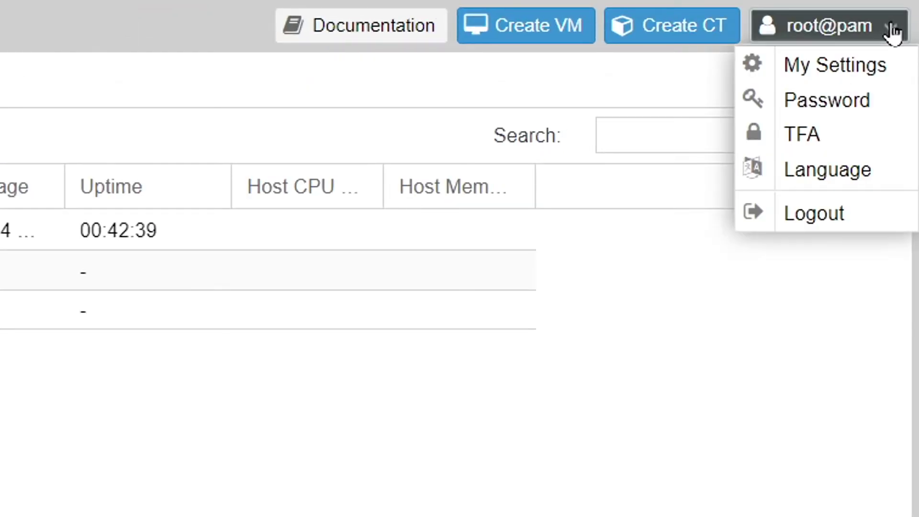
left_click(850, 148)
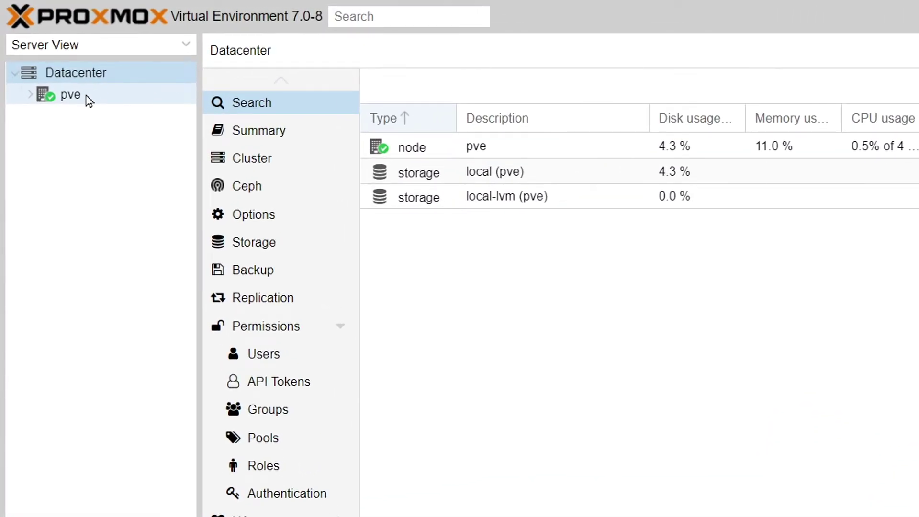
- Refresh the package updates of node pve, dismissing the subscription notice and closing the task output
left_click(88, 98)
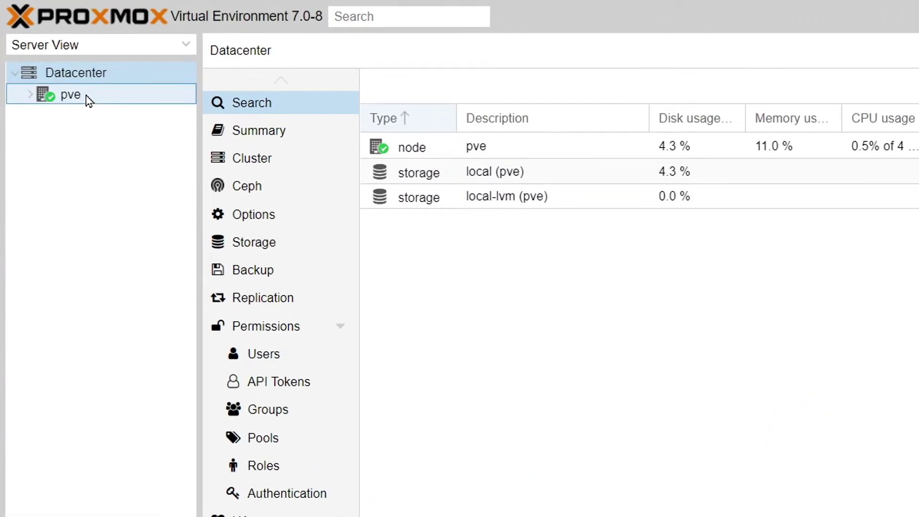
left_click(291, 414)
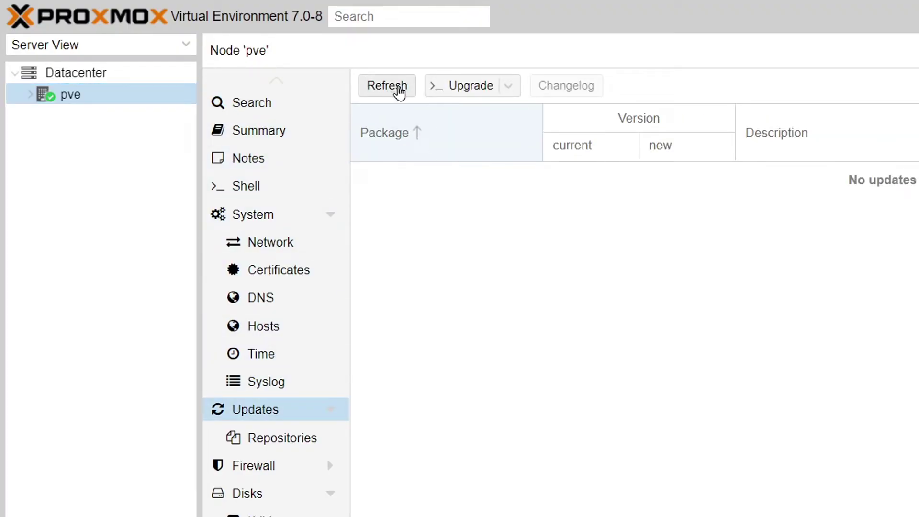
left_click(392, 87)
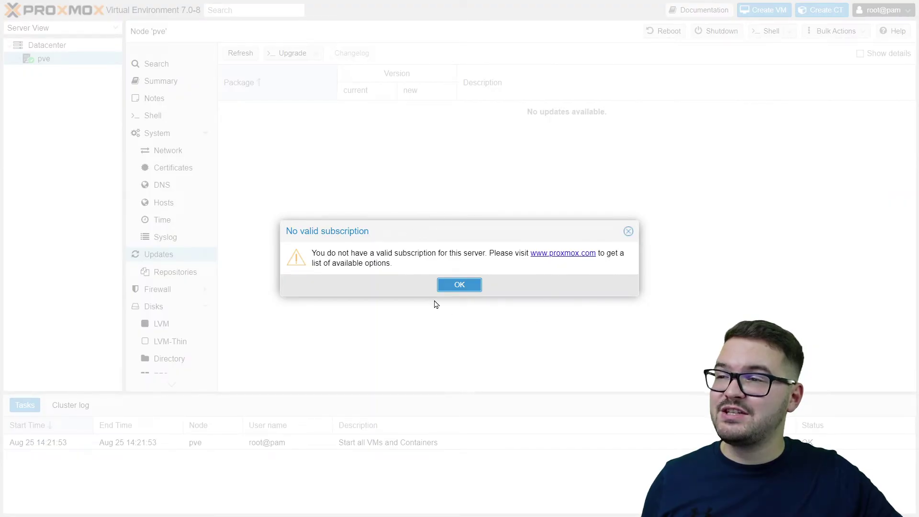
left_click(460, 285)
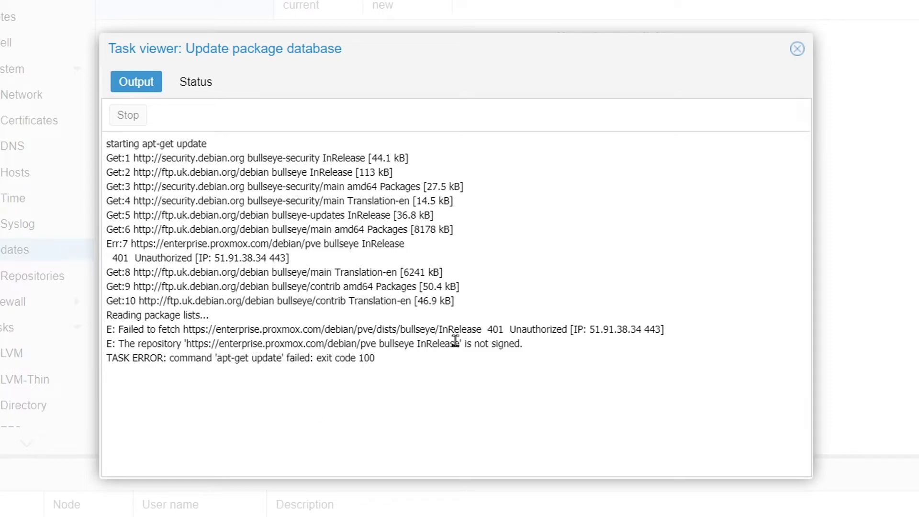
left_click(796, 49)
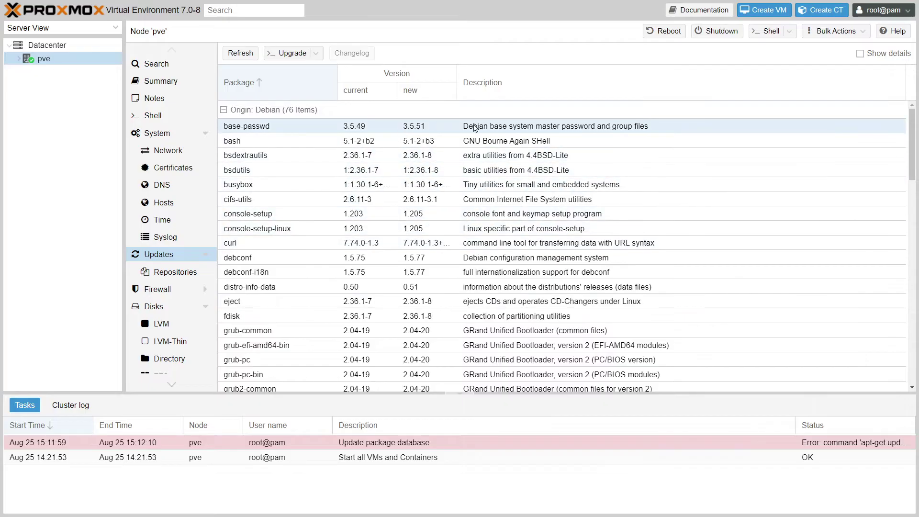
- Review the available updates, start the upgrade of node pve and confirm its installation with y
scroll(460, 170, "down", 10)
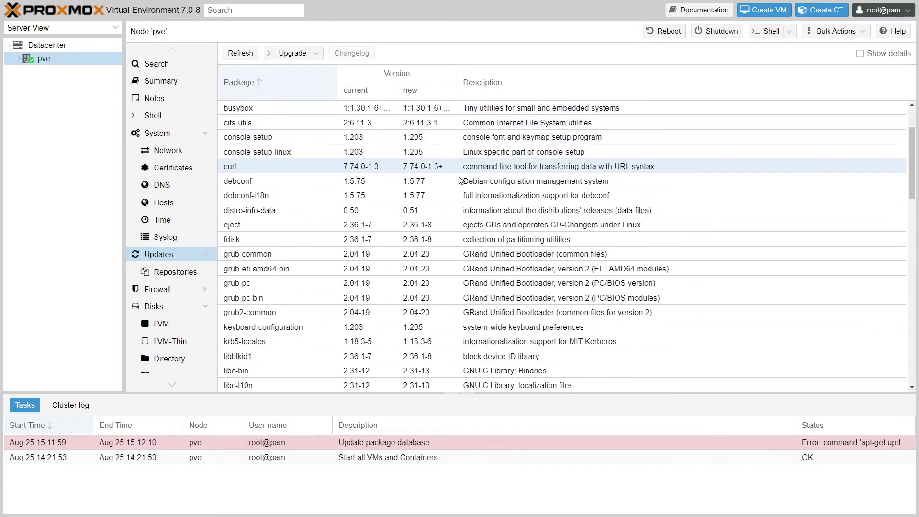
scroll(454, 198, "up", 10)
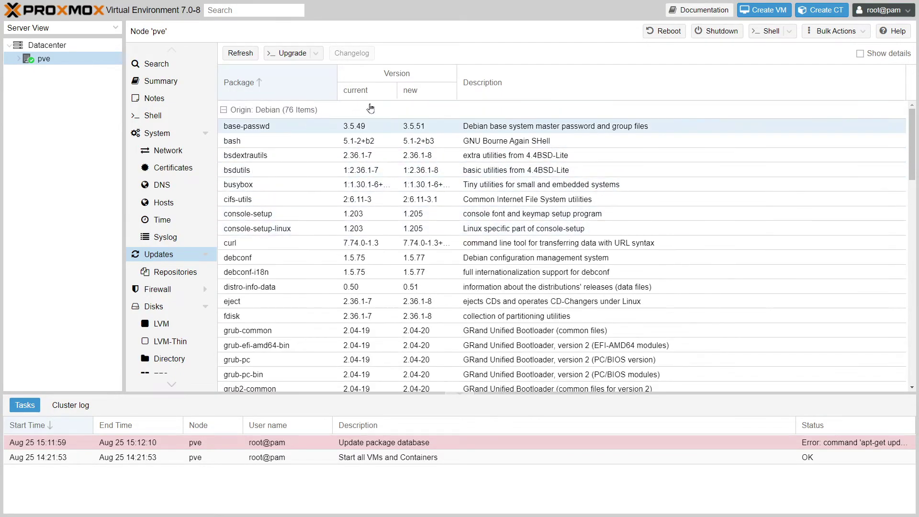
left_click(293, 53)
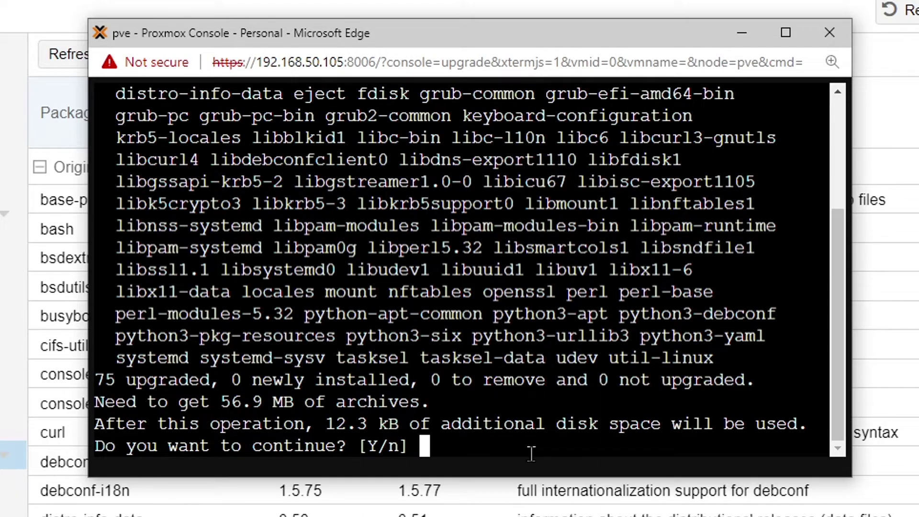
type("y")
key("Return")
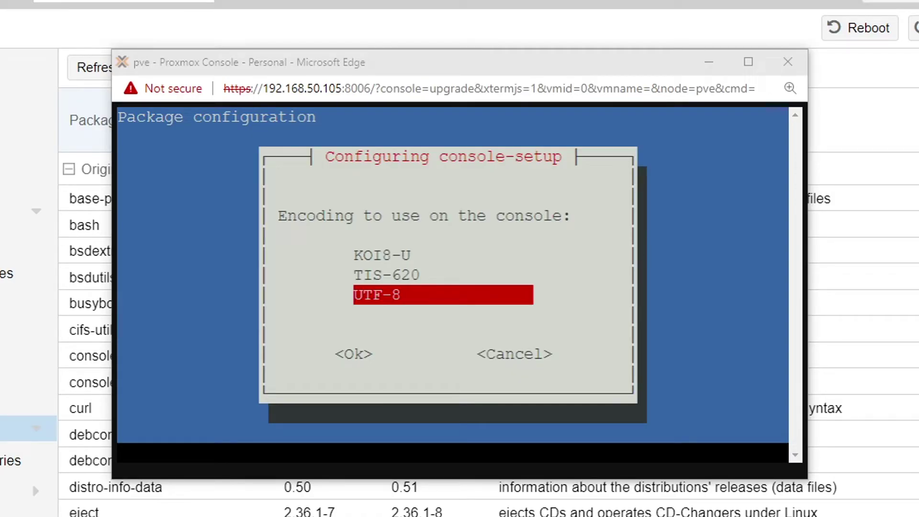
- Accept UTF-8 as the console encoding and English (UK) as the keyboard layout in the package configuration
left_click(548, 321)
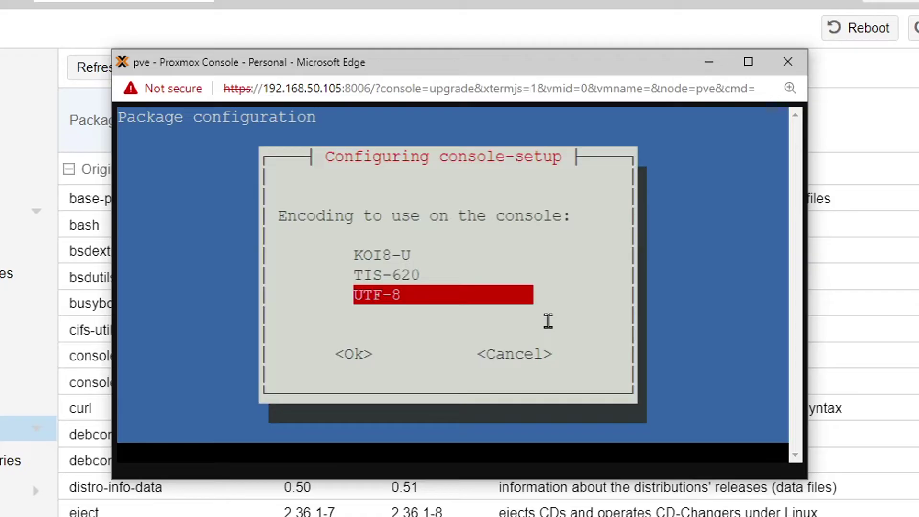
key("Return")
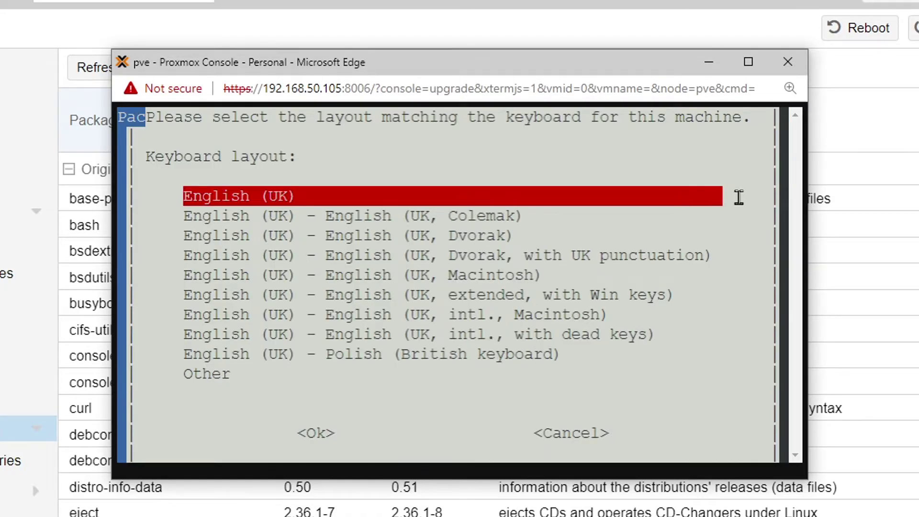
key("Return")
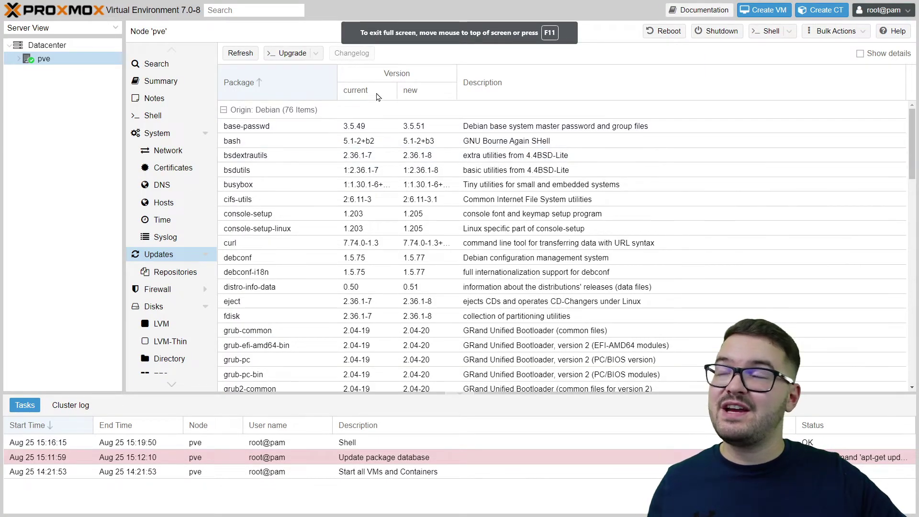
- Refresh the update list of node pve again after the upgrade and dismiss the subscription notice
left_click(236, 56)
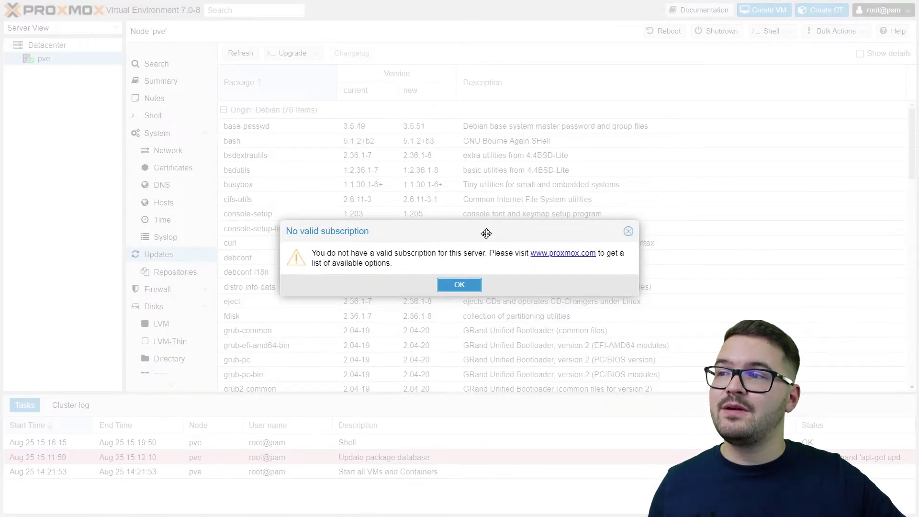
key("Return")
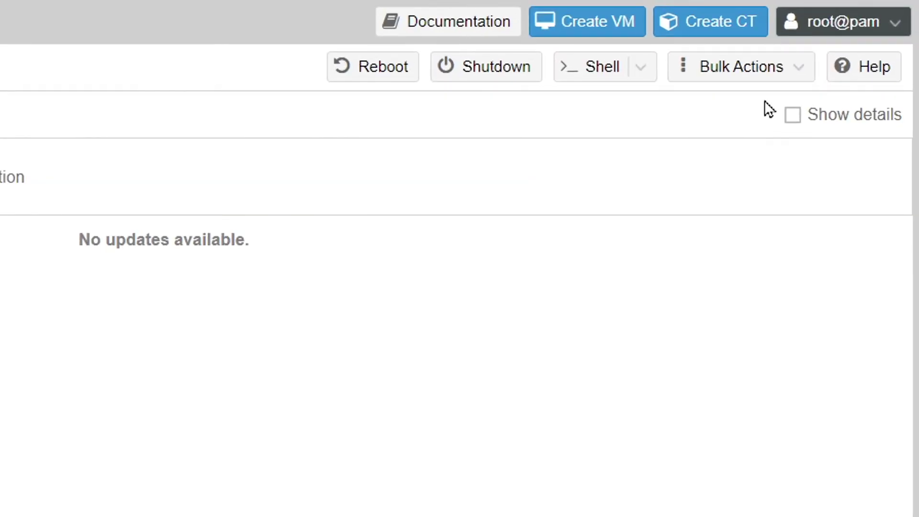
- Start creating a virtual machine named Home-Assistant with ID 100 on node pve, enabling start at boot and using no installation media
left_click(573, 23)
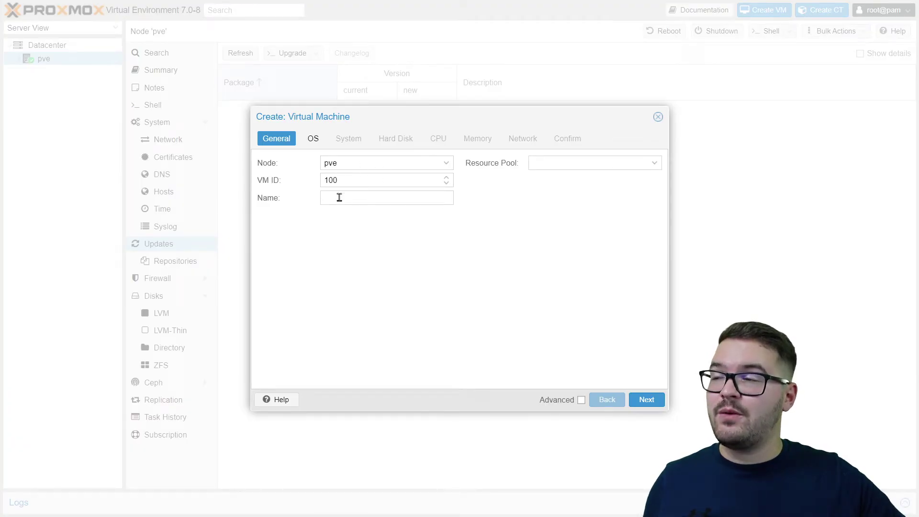
left_click(339, 198)
type("Home-Assistant")
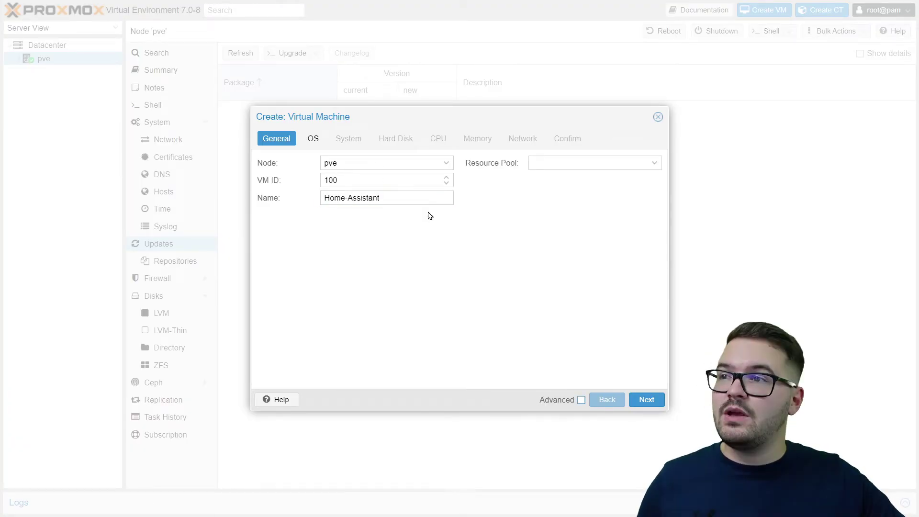
left_click(581, 400)
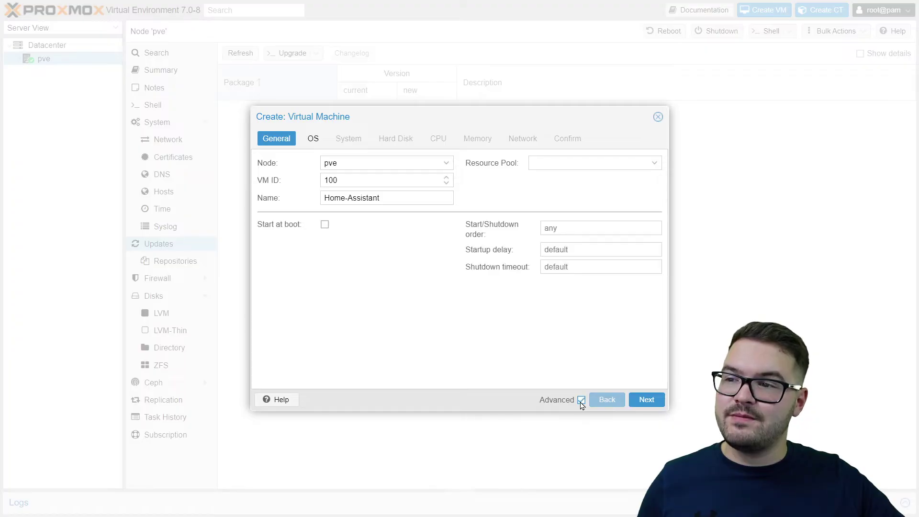
left_click(325, 225)
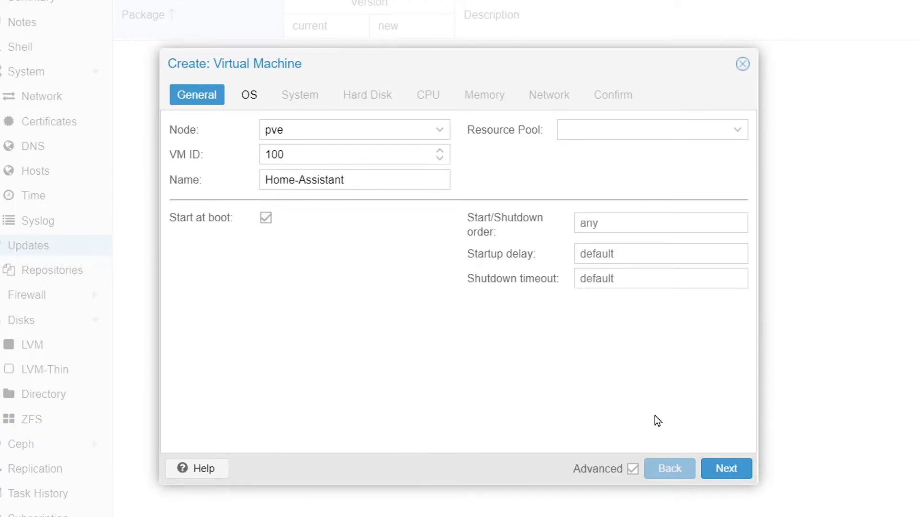
left_click(721, 474)
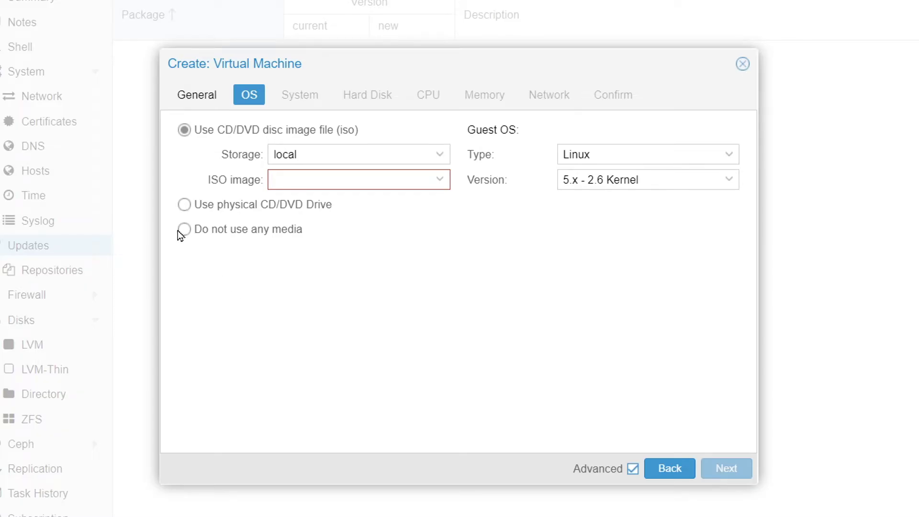
left_click(198, 232)
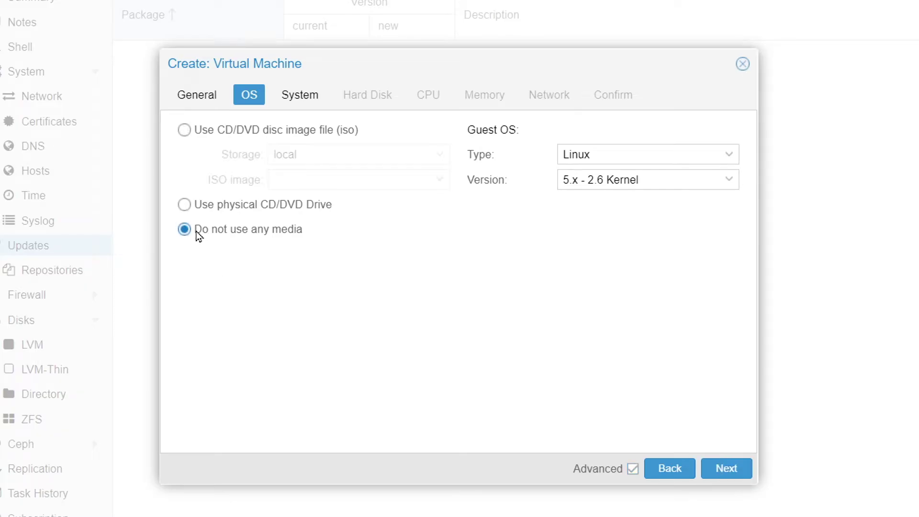
left_click(734, 471)
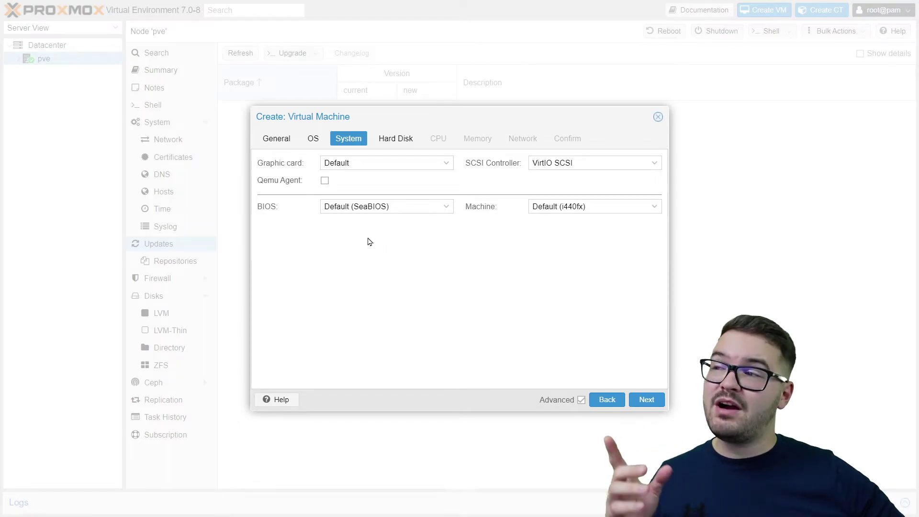
- Set the virtual machine's BIOS to OVMF (UEFI) and store its EFI disk on local-lvm
left_click(445, 206)
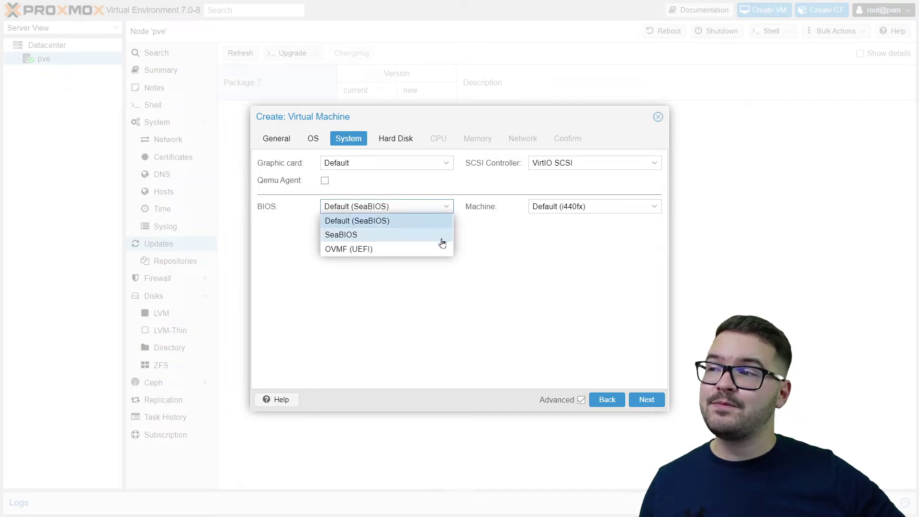
left_click(402, 250)
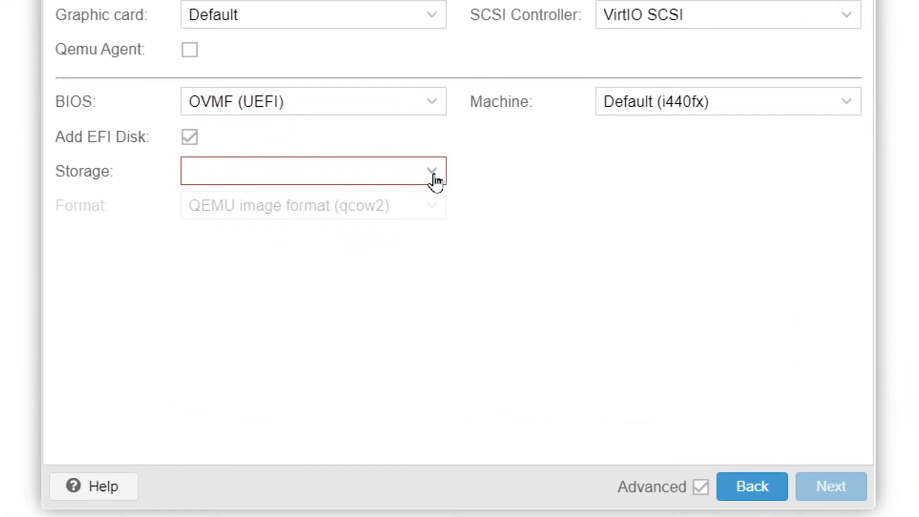
left_click(447, 242)
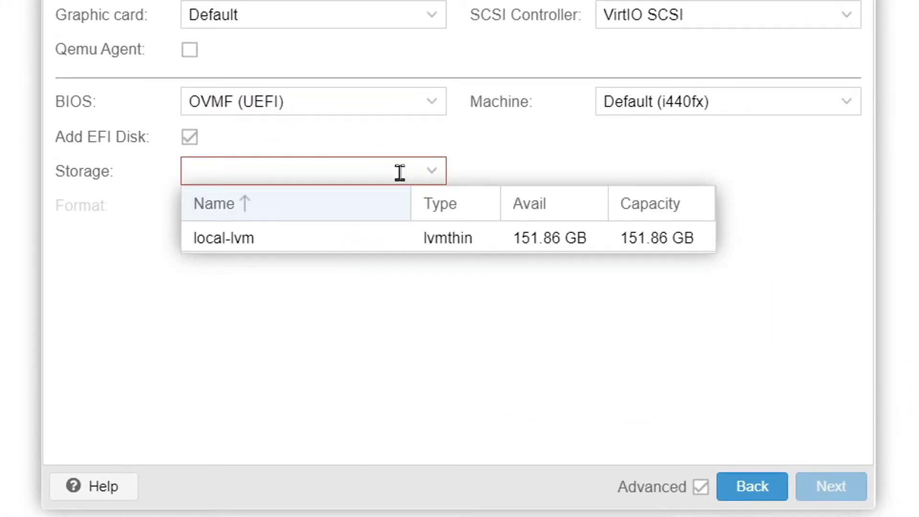
left_click(320, 243)
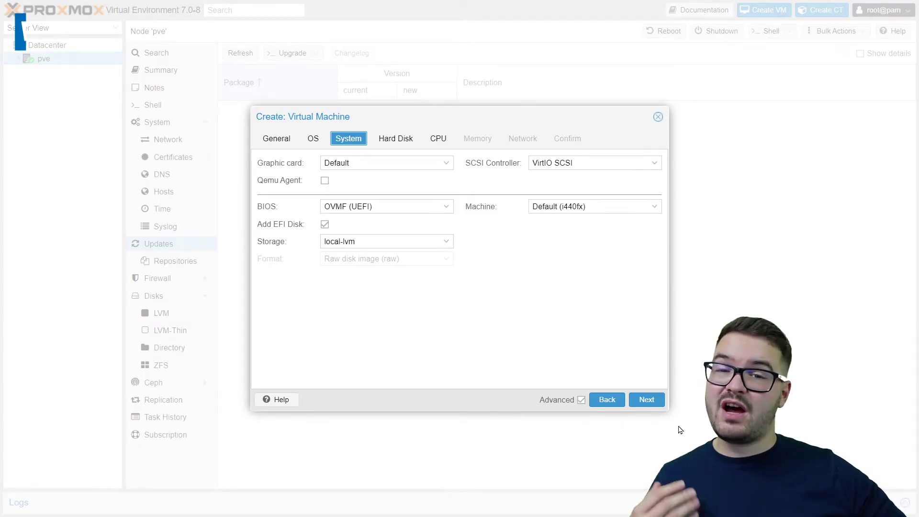
left_click(657, 404)
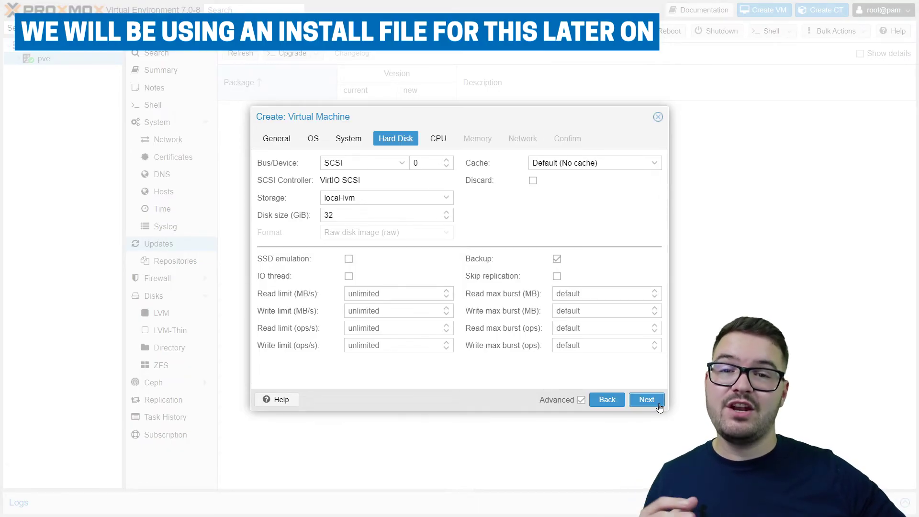
- Keep the default disk, assign 4 CPU cores and 6144 MiB of memory, finish creating the virtual machine and open it under node pve
left_click(657, 404)
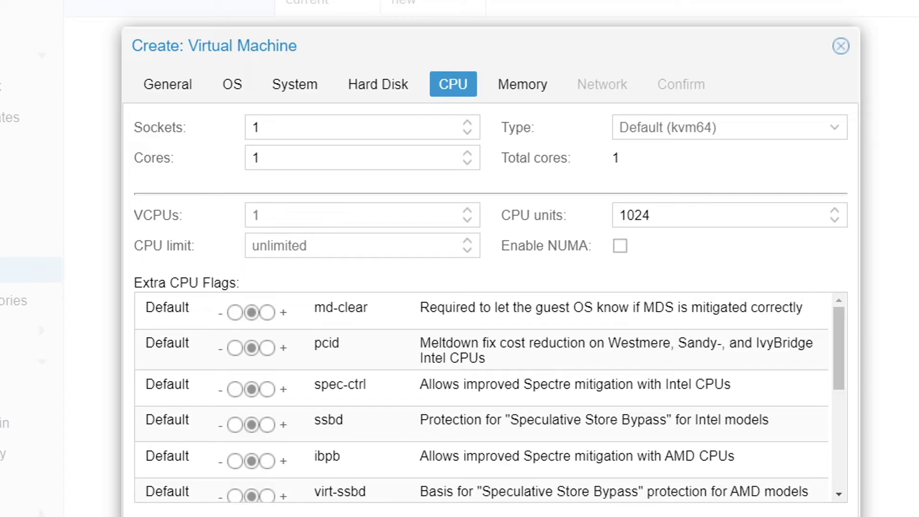
type("4")
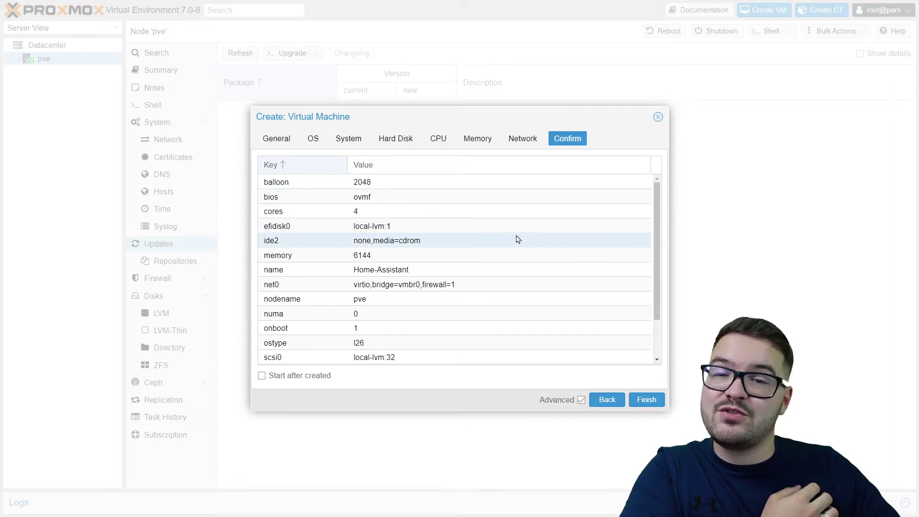
scroll(517, 237, "down", 2)
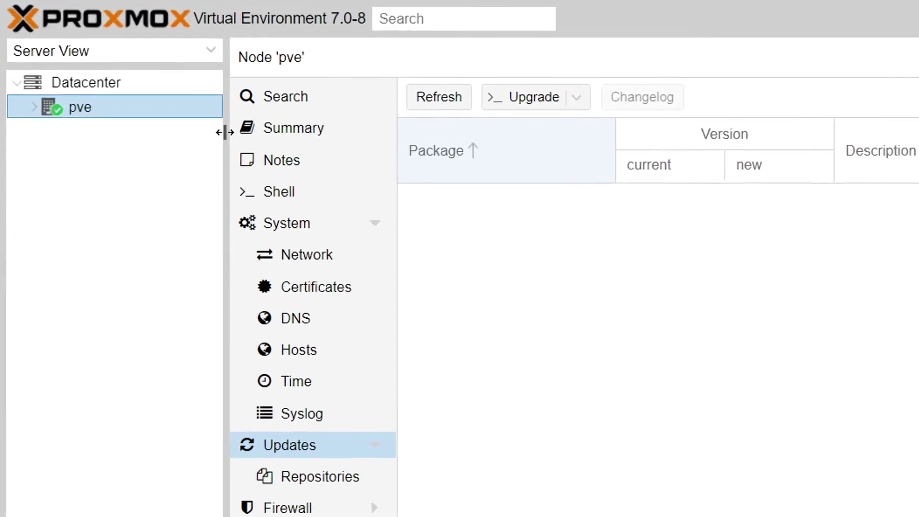
double_click(58, 135)
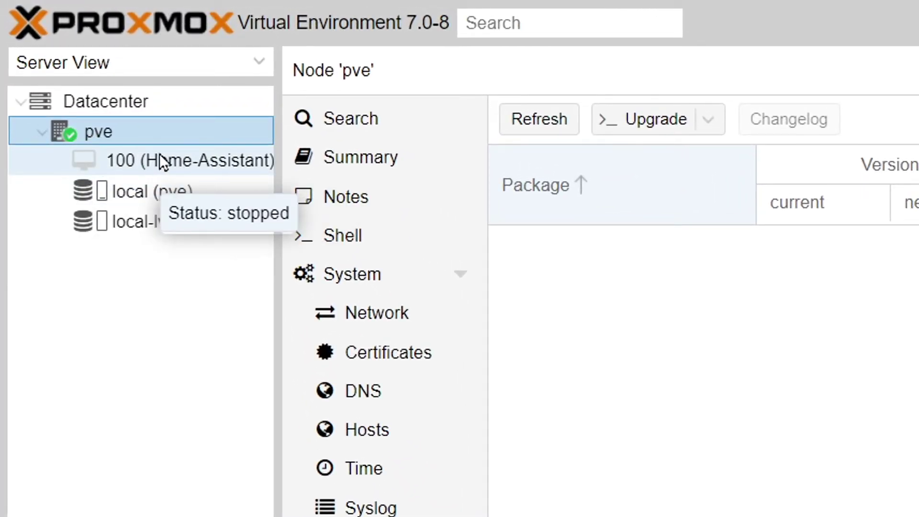
left_click(148, 159)
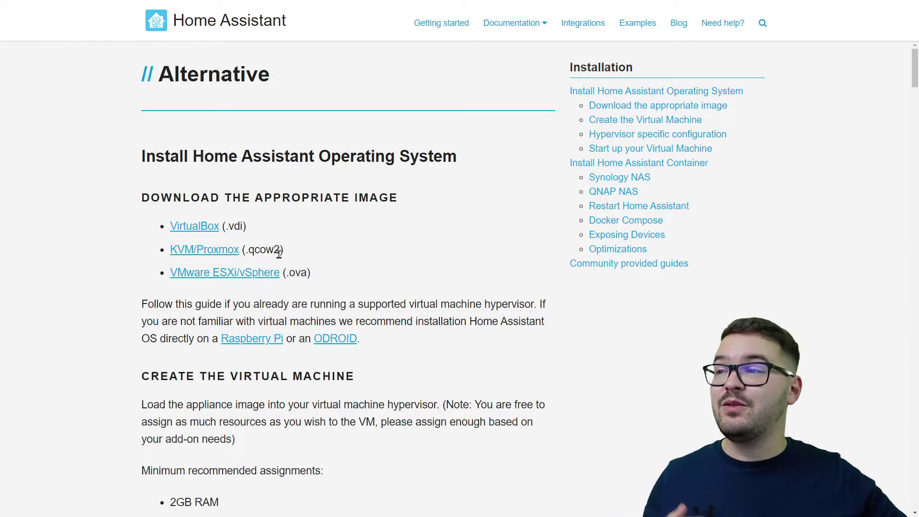
- Download the KVM/Proxmox (.qcow2) image from the Home Assistant website and extract haos_ova-6.2.qcow2.xz into its own folder
left_click(228, 249)
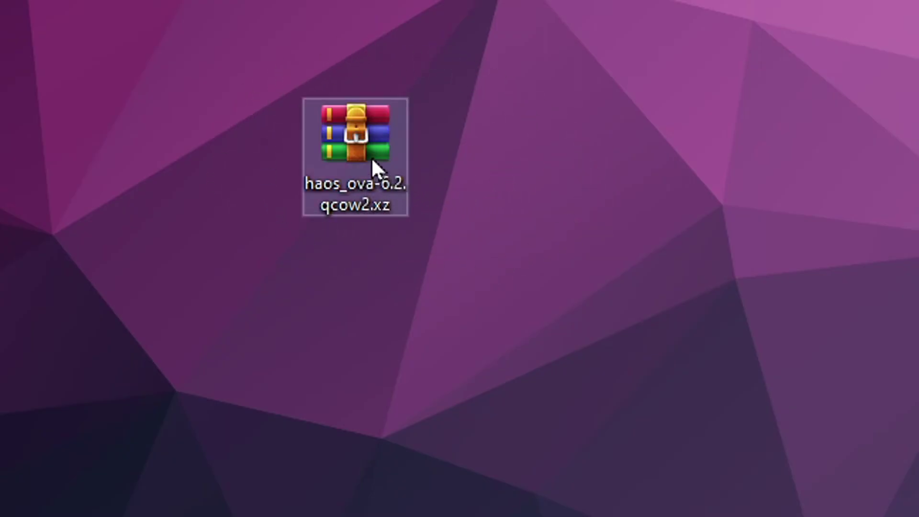
left_click(359, 134)
right_click(359, 134)
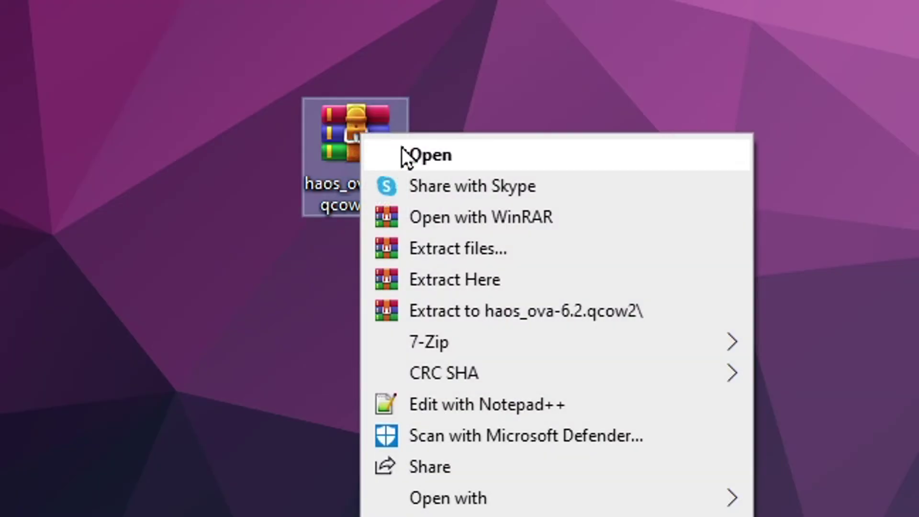
left_click(534, 310)
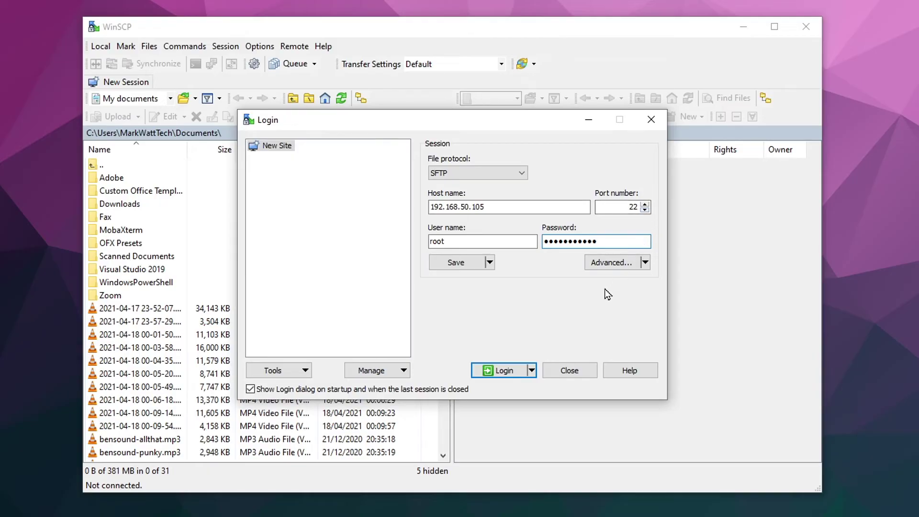
- In WinSCP, log in to 192.168.50.105 as root, accept the host key and upload haos_ova-6.2.qcow2 to /root
left_click(504, 370)
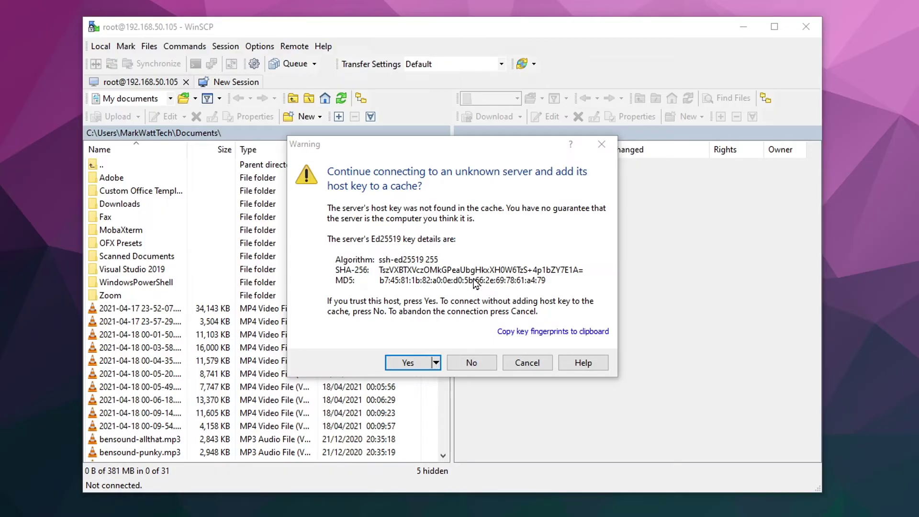
left_click(409, 362)
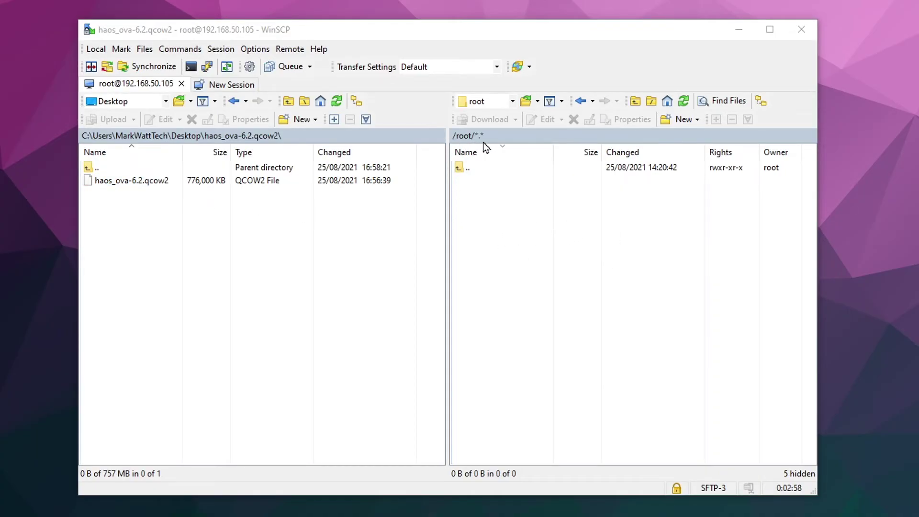
left_click_drag(117, 183, 544, 228)
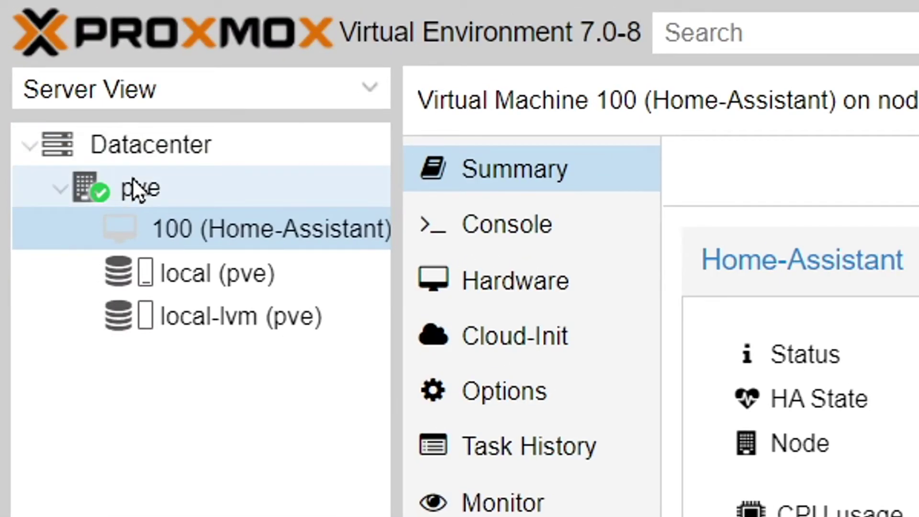
- In the Proxmox web interface, run "qm importdisk 100 /root/hasos_ova-6.2.qcow2 local-lvm --format qcow2" in node pve's shell
left_click(132, 177)
left_click(535, 334)
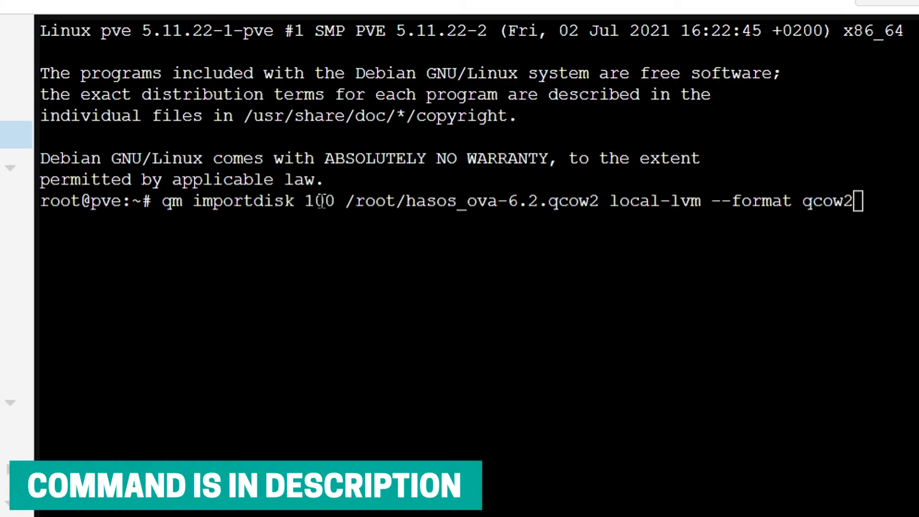
left_click_drag(345, 201, 599, 206)
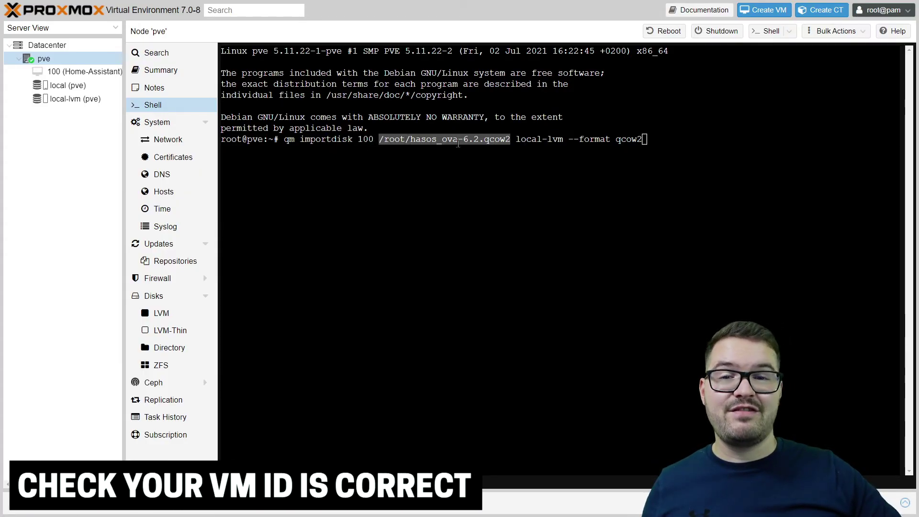
left_click(758, 149)
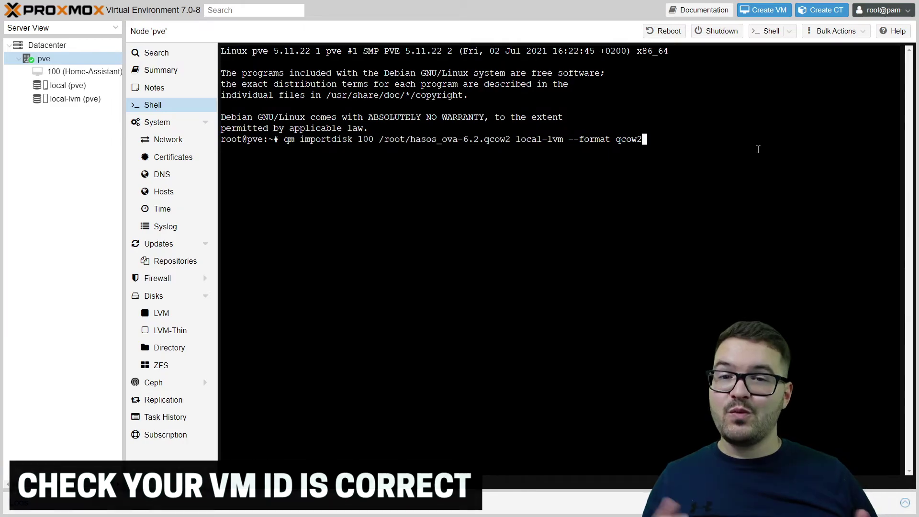
key("Return")
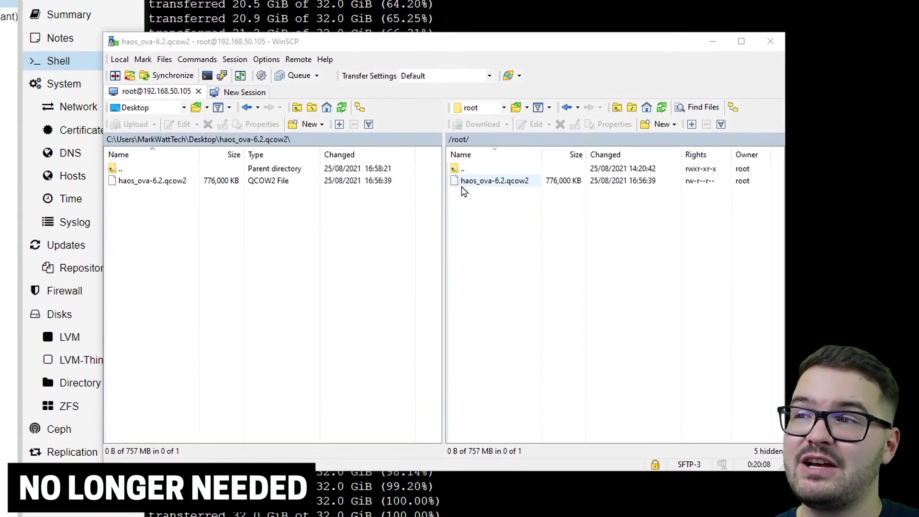
- In WinSCP, delete haos_ova-6.2.qcow2 from the server's /root folder and confirm the deletion
right_click(472, 183)
left_click(523, 262)
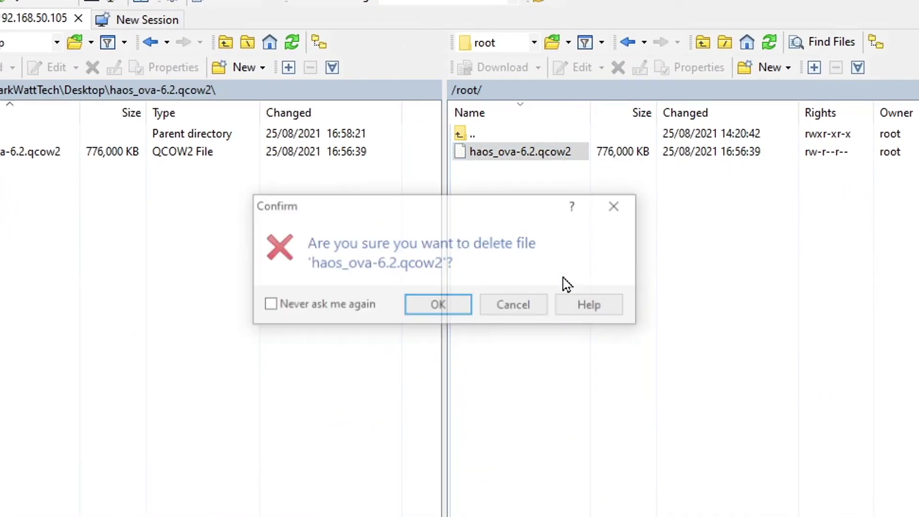
left_click(448, 311)
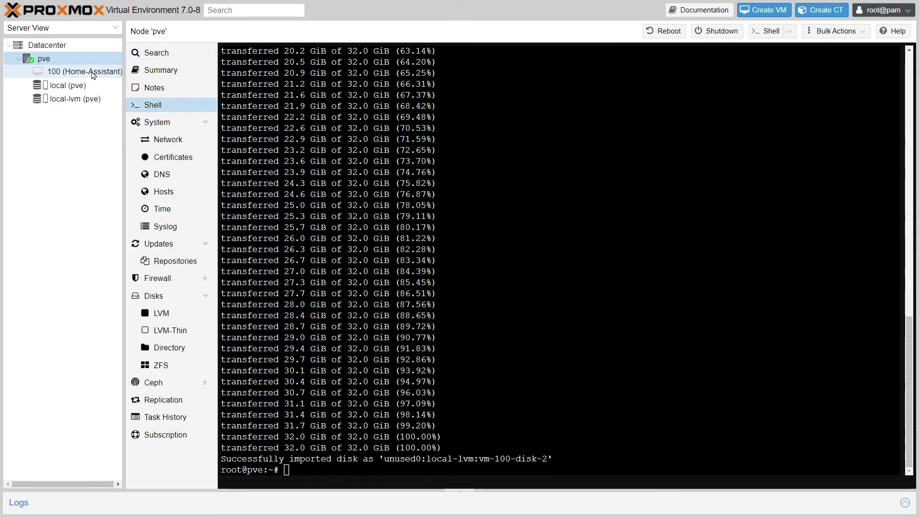
- Back in Proxmox, open the hardware of VM 100 (Home-Assistant) and detach Hard Disk (scsi0)
left_click(92, 75)
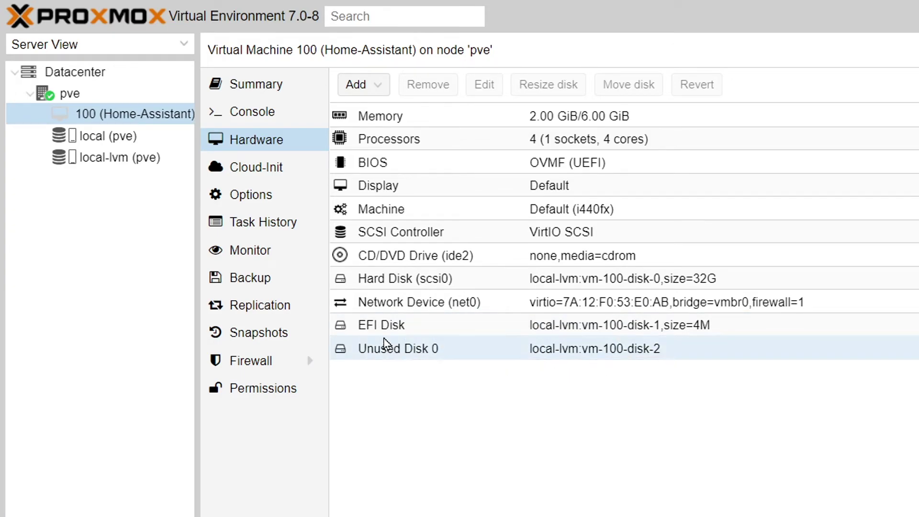
left_click(500, 283)
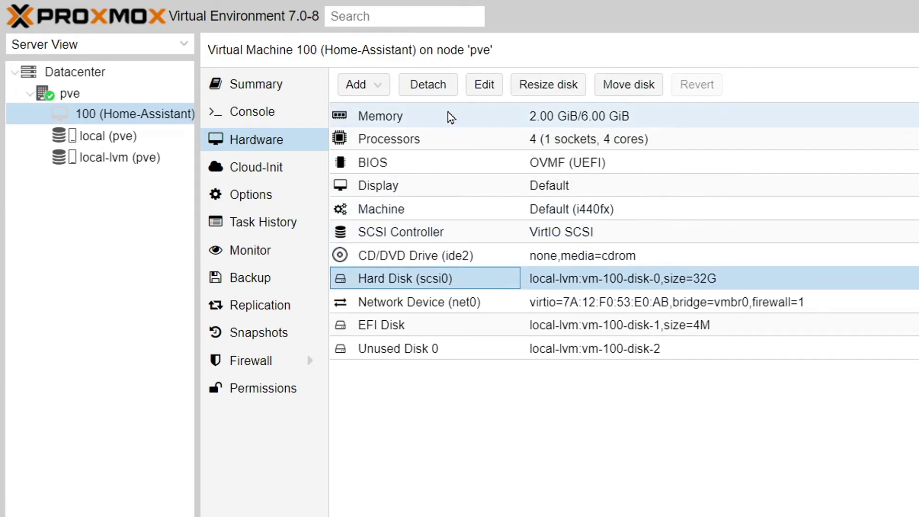
left_click(427, 84)
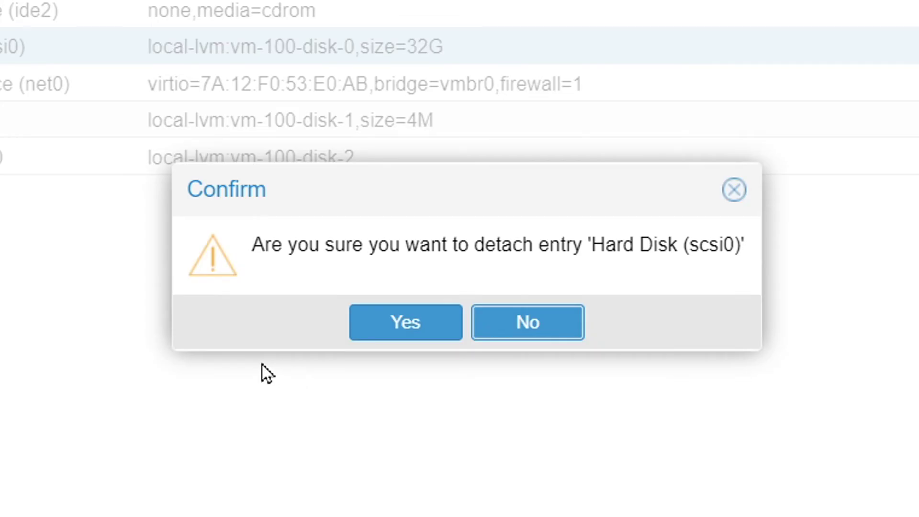
left_click(376, 321)
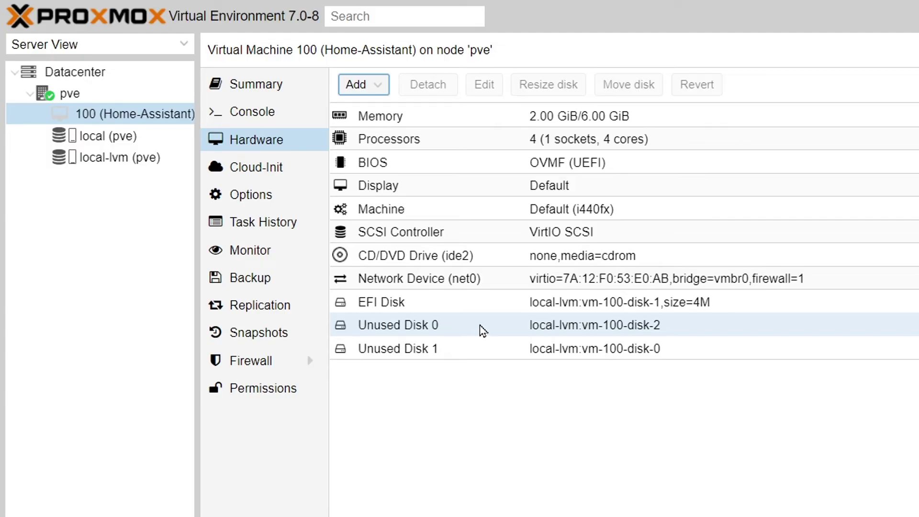
- Permanently remove Unused Disk 1 (vm-100-disk-0) from the Home-Assistant virtual machine's hardware
left_click(445, 354)
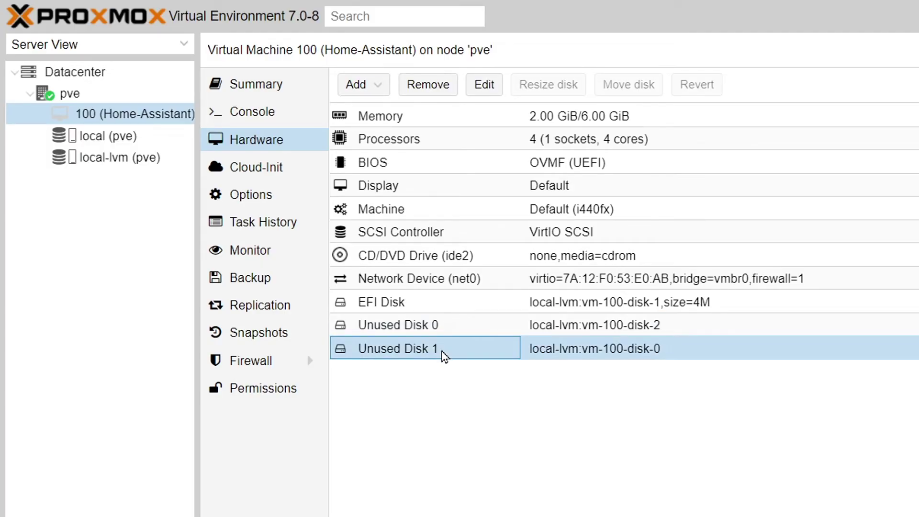
left_click(428, 86)
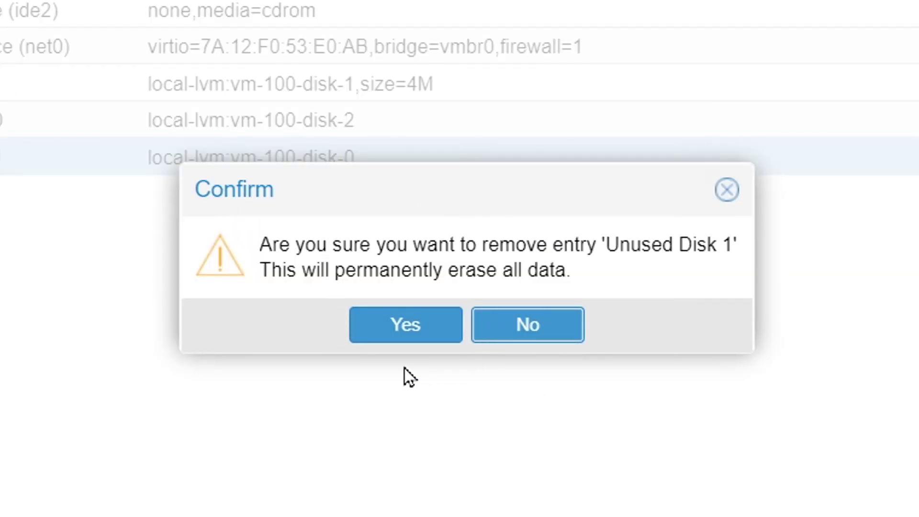
left_click(410, 334)
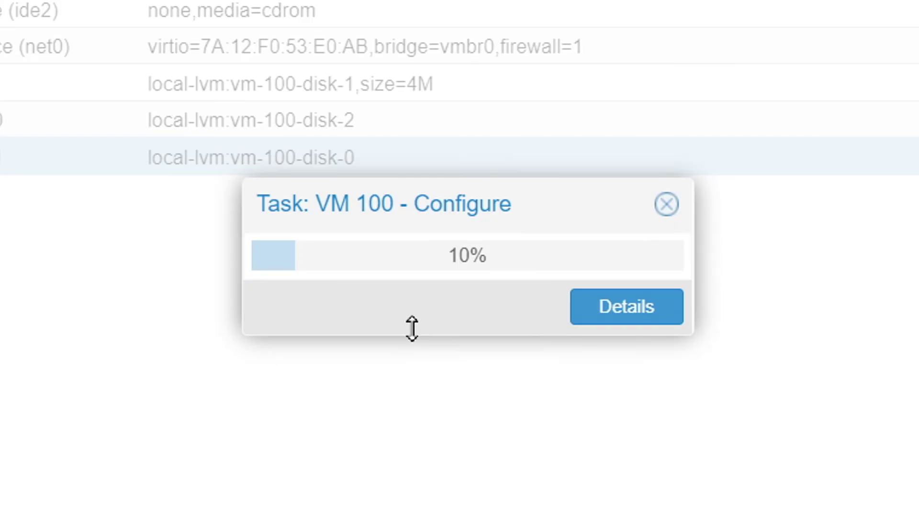
- Attach Unused Disk 0 (local-lvm:vm-100-disk-2) to VM 100 as SCSI device 0 with the default disk settings
left_click(0, 119)
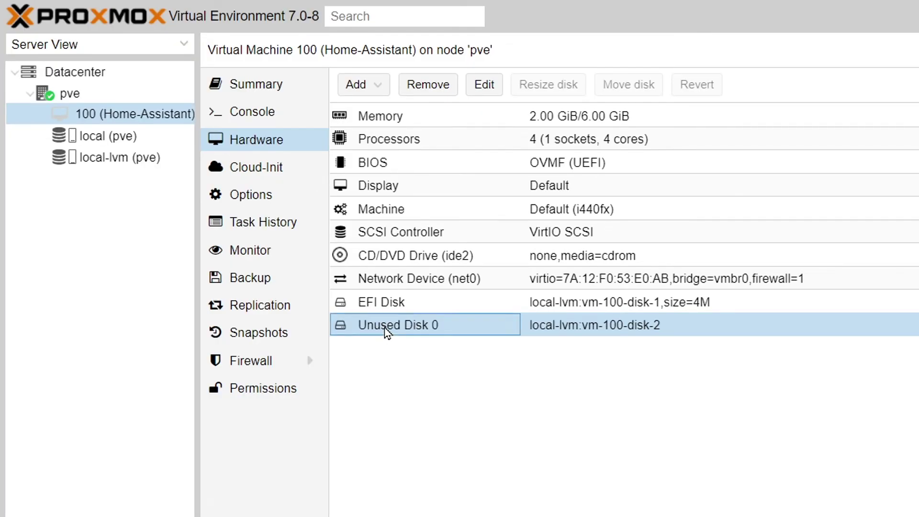
double_click(387, 333)
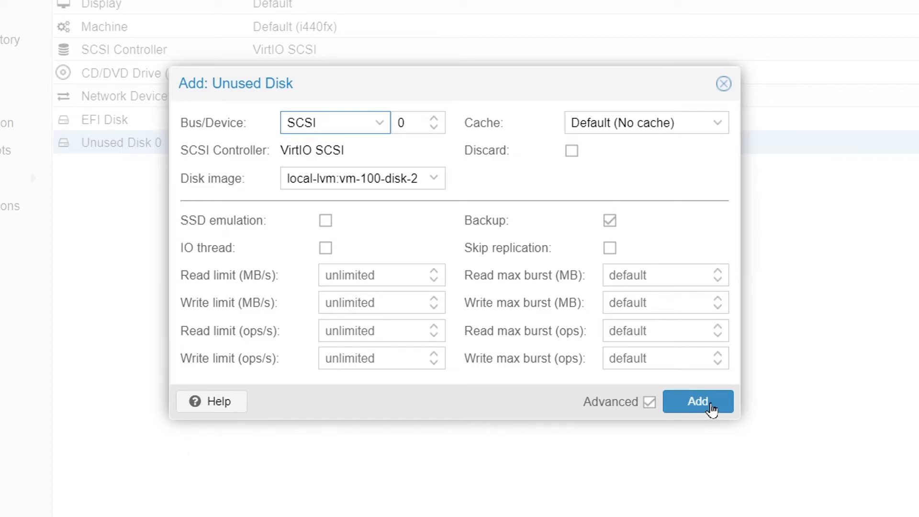
left_click(709, 405)
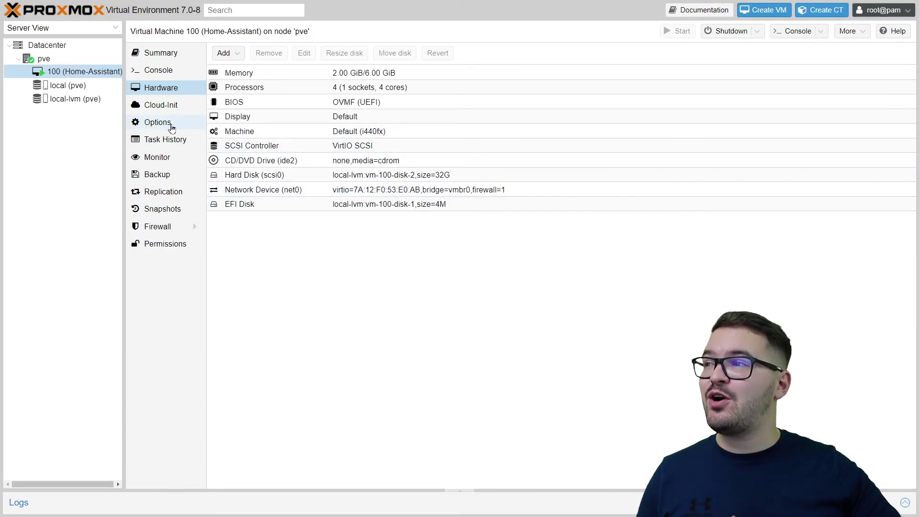
- In VM 100's boot order, place scsi0 first, ahead of ide2 and net0, and enable it as a boot device
left_click(170, 126)
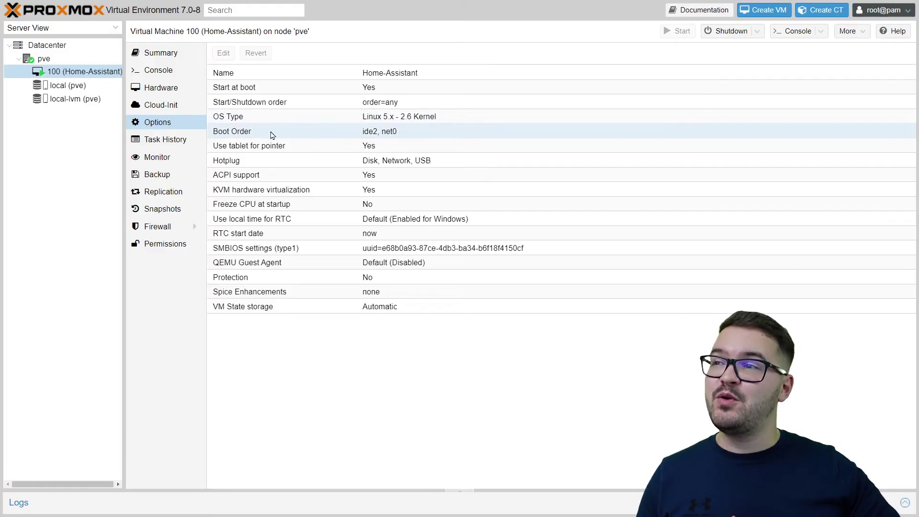
double_click(272, 134)
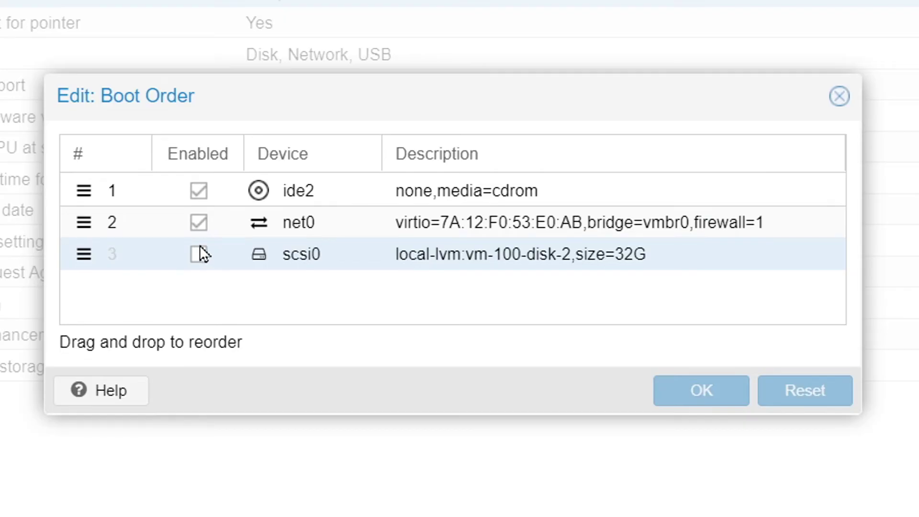
left_click_drag(225, 253, 229, 178)
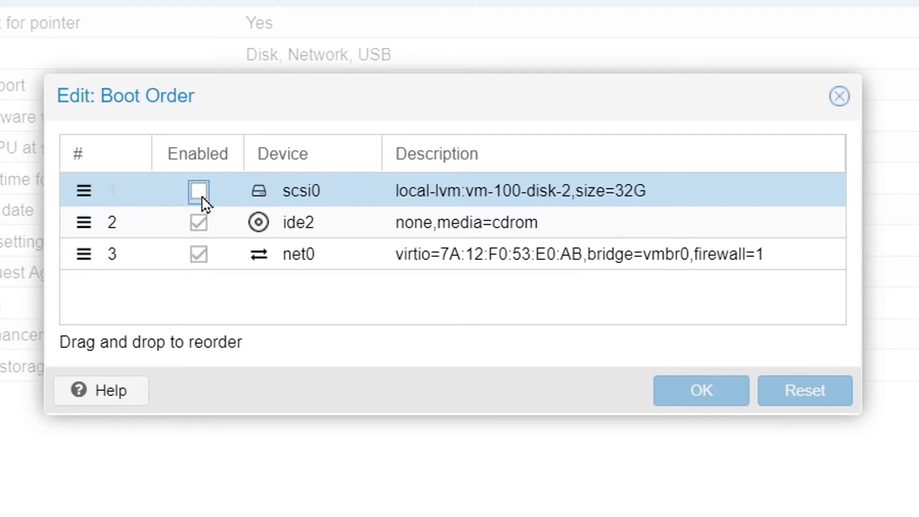
left_click(200, 194)
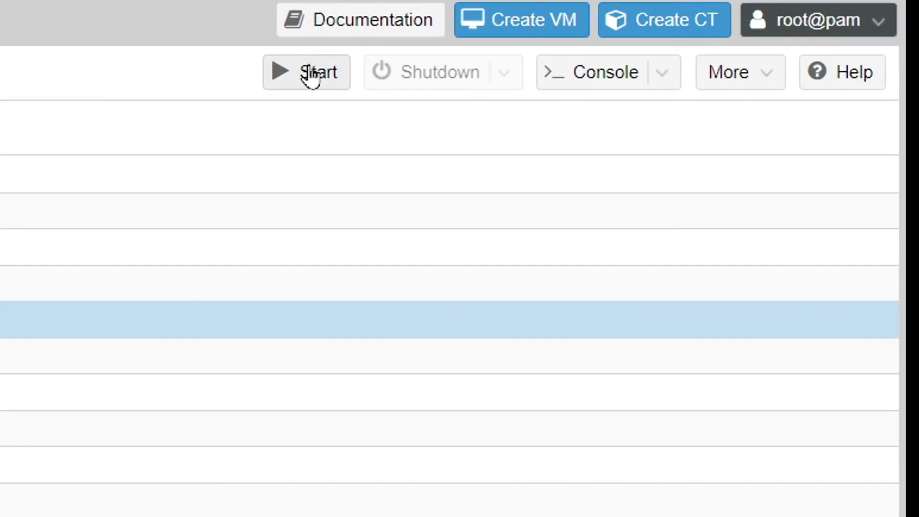
- Start the Home-Assistant virtual machine and open its console
left_click(306, 71)
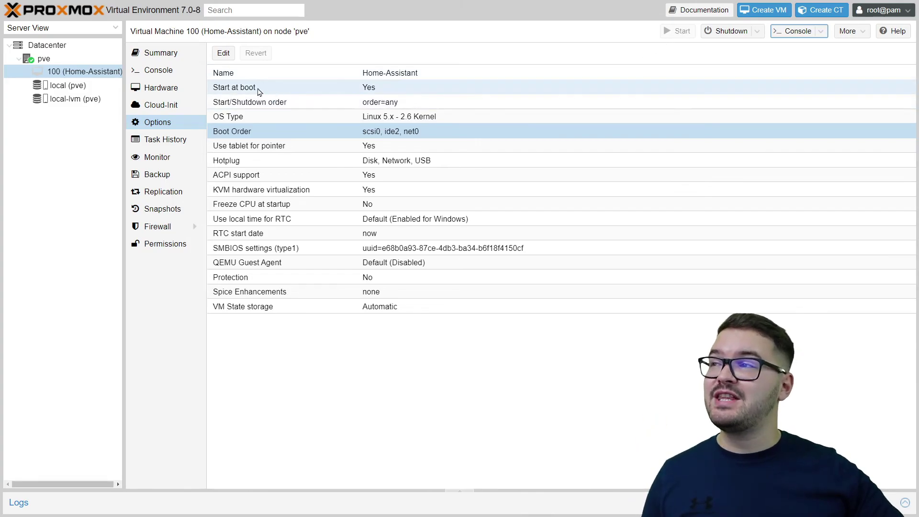
left_click(182, 72)
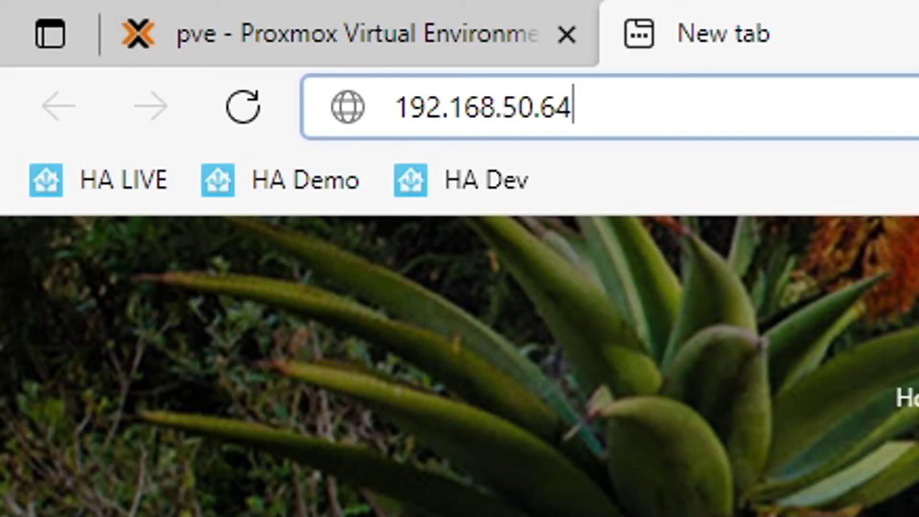
- Load the new Home Assistant instance at 192.168.50.64:8123 in a new browser tab
type(":")
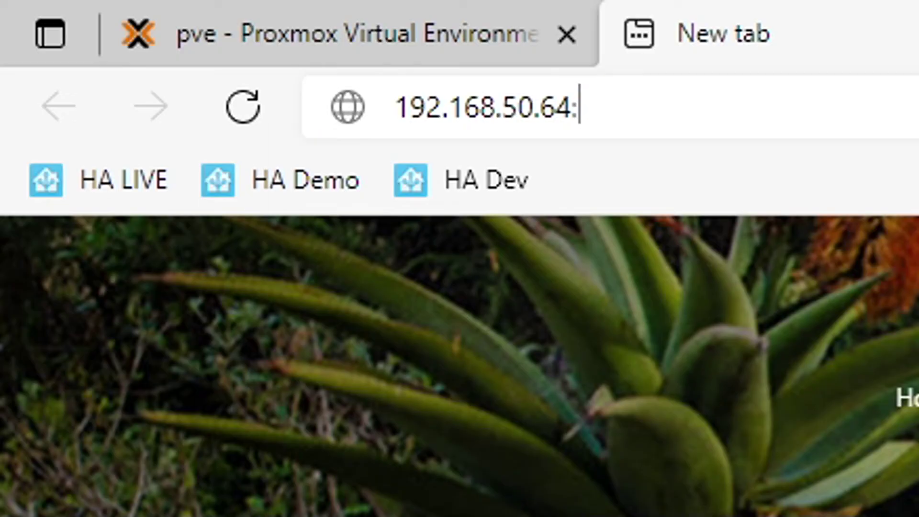
type("8123")
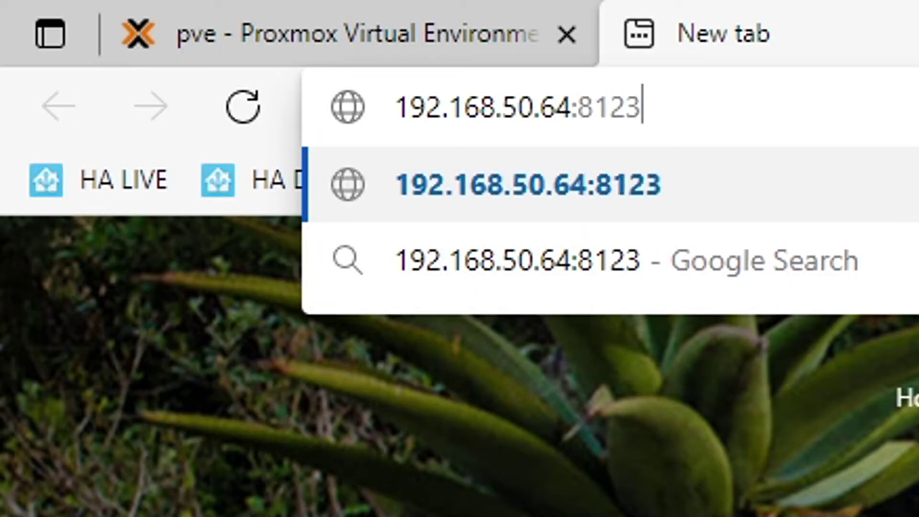
key("Return")
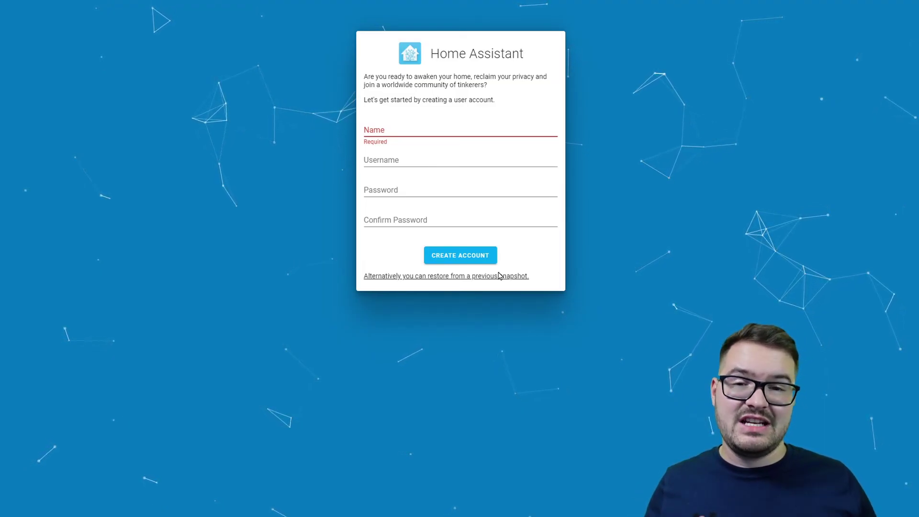
- Create the Home Assistant user account, filling in the name, username, password and password confirmation
left_click(500, 130)
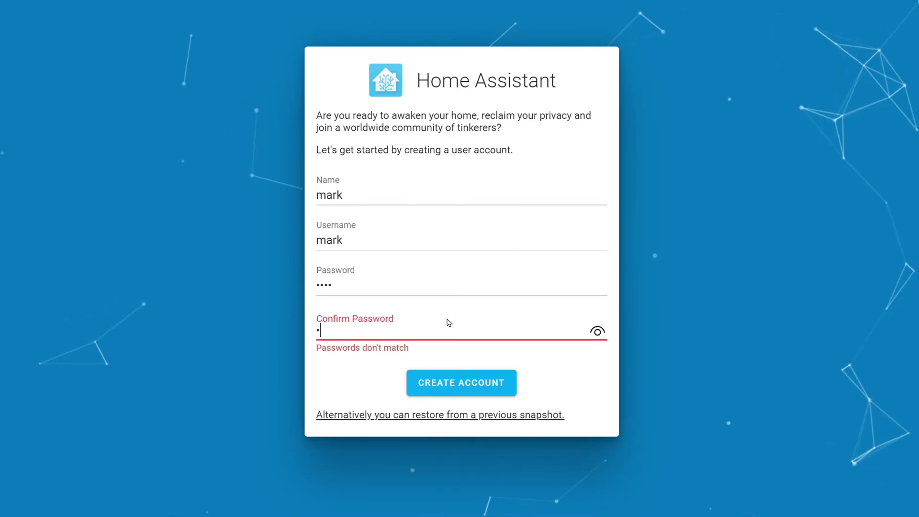
type("ark")
left_click(457, 386)
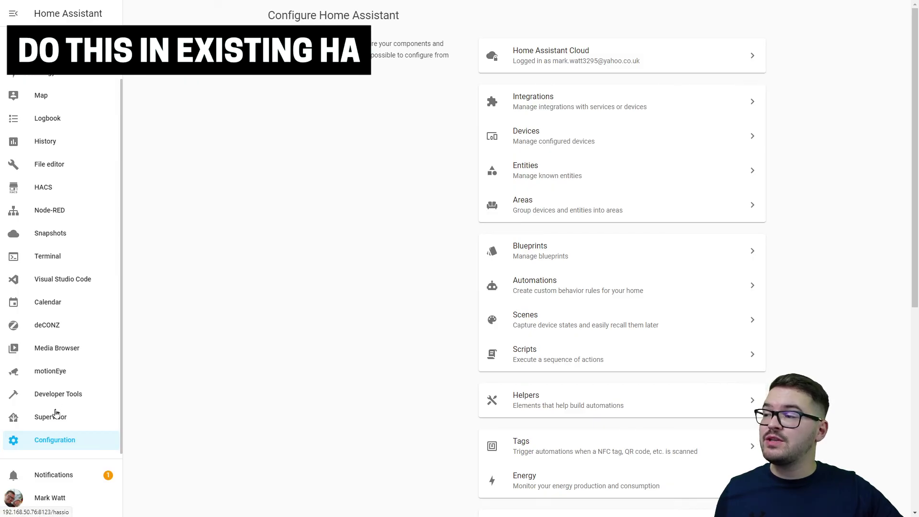
- In the existing Home Assistant at 192.168.50.76:8123, create a full snapshot named "full backup" without password protection
left_click(90, 415)
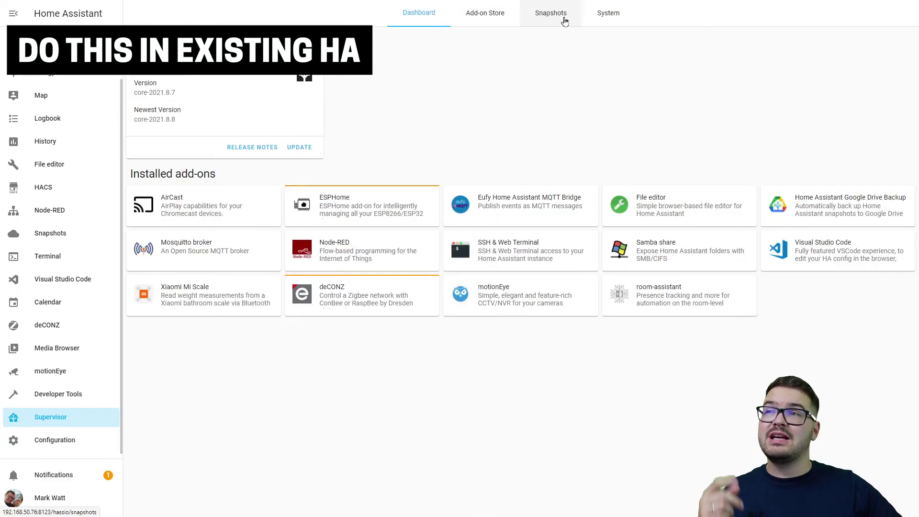
left_click(551, 14)
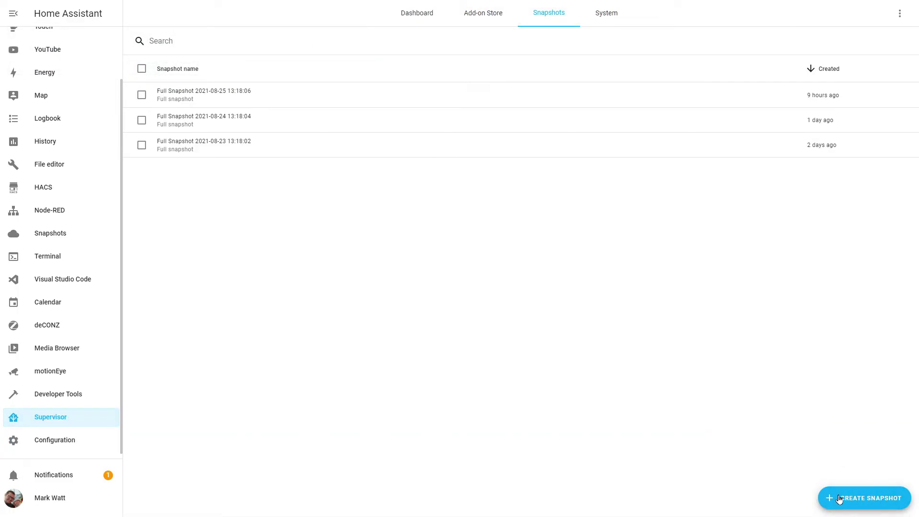
left_click(867, 500)
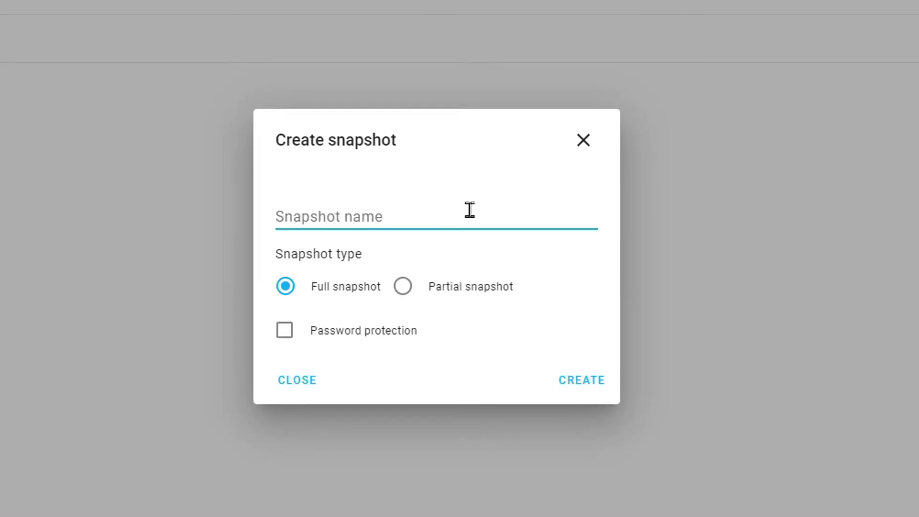
type("full backup")
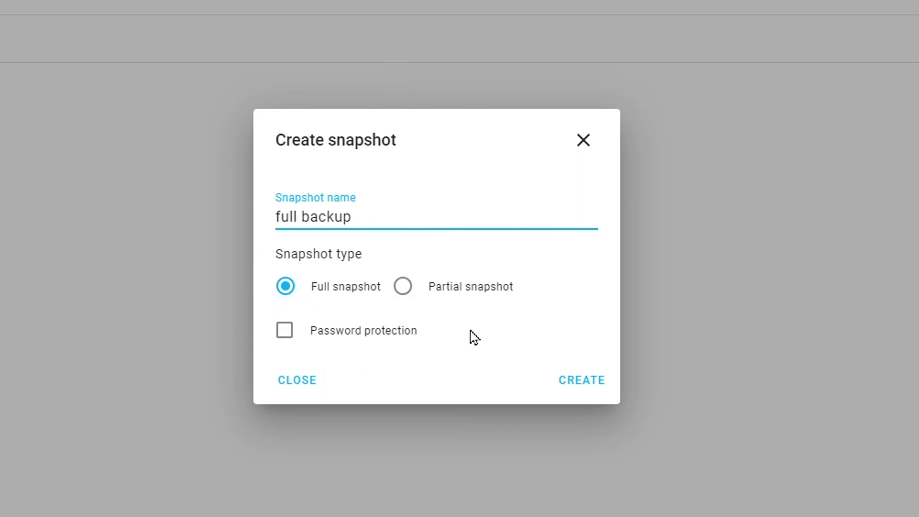
left_click(582, 380)
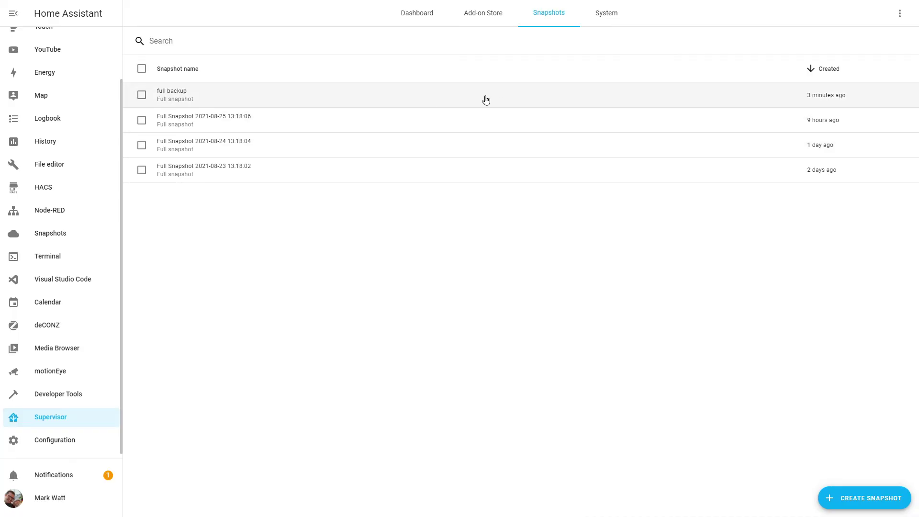
- Download the "full backup" snapshot from the existing Home Assistant
left_click(519, 98)
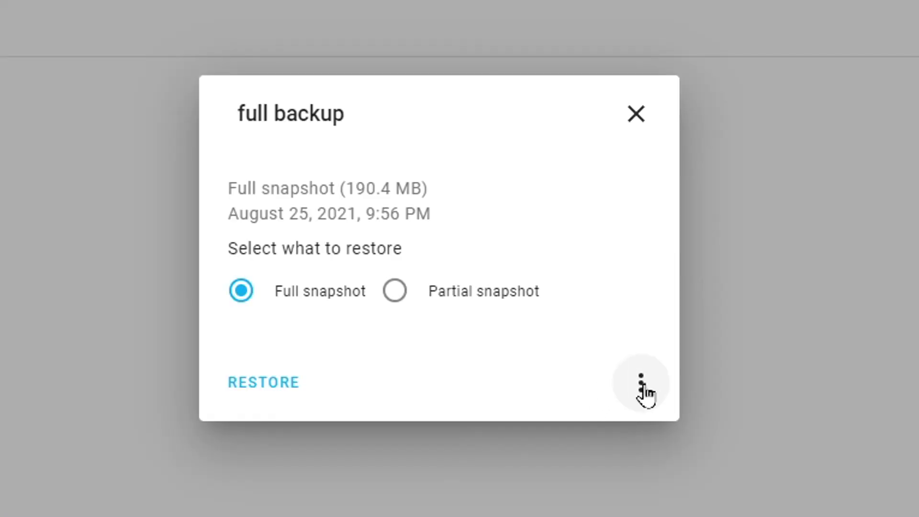
left_click(643, 388)
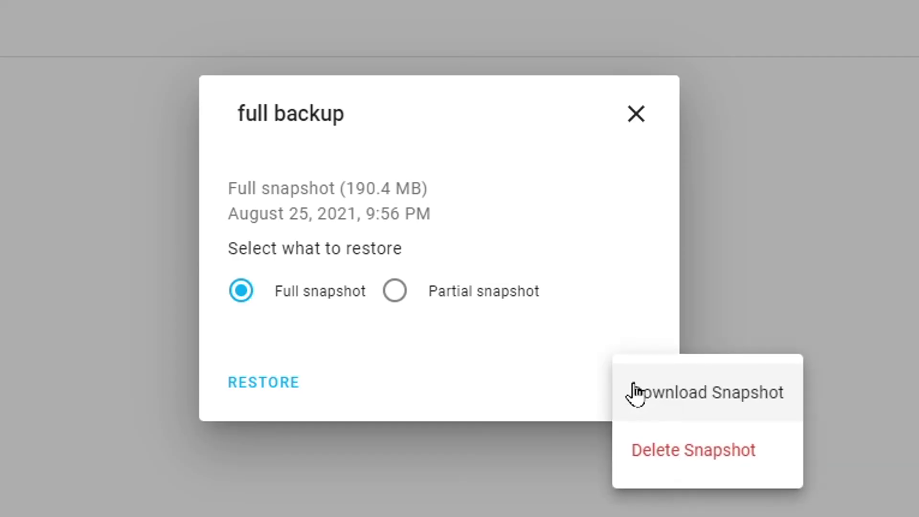
left_click(679, 399)
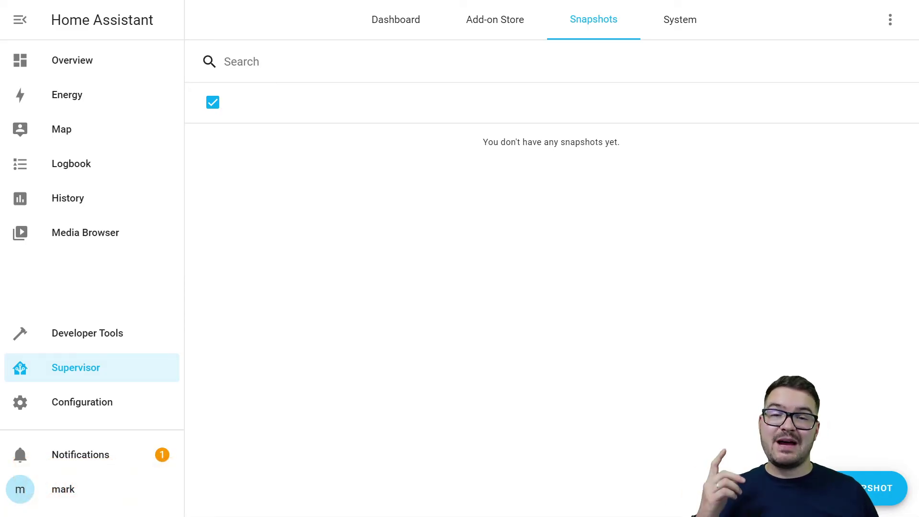
- In the new Home Assistant's Supervisor snapshots, upload full_backup.tar from the Desktop
left_click(890, 25)
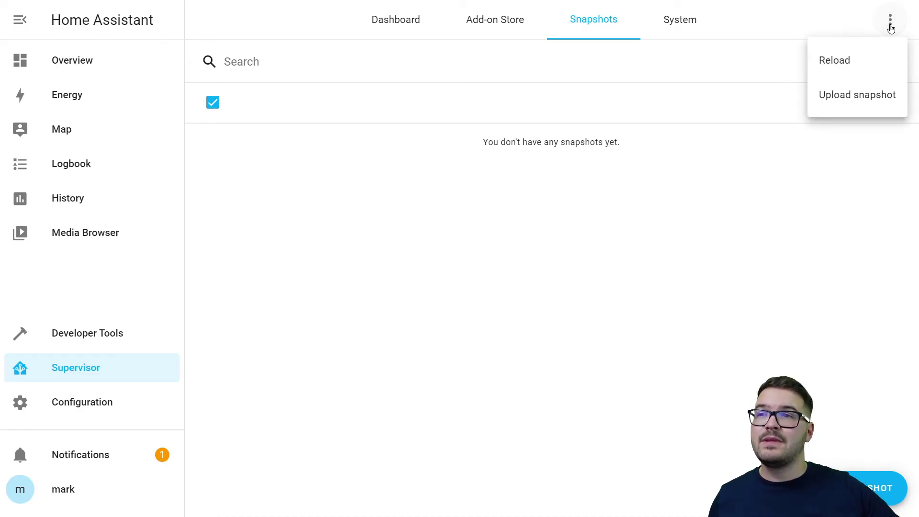
left_click(837, 99)
scroll(73, 128, "up", 1)
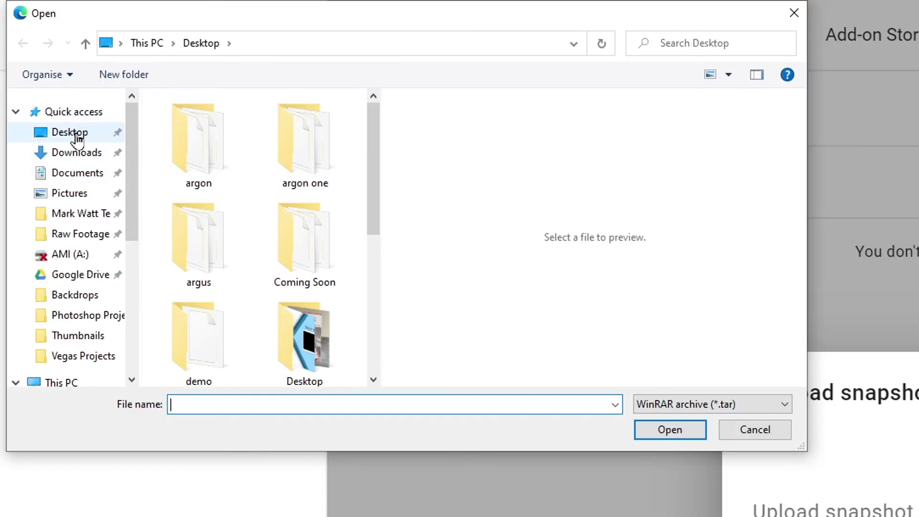
left_click(74, 137)
scroll(315, 252, "down", 5)
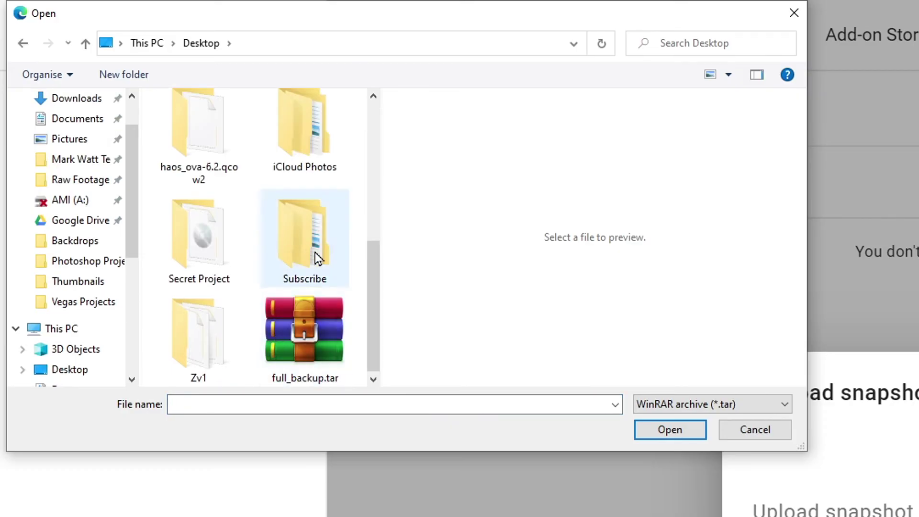
left_click(307, 340)
left_click(664, 431)
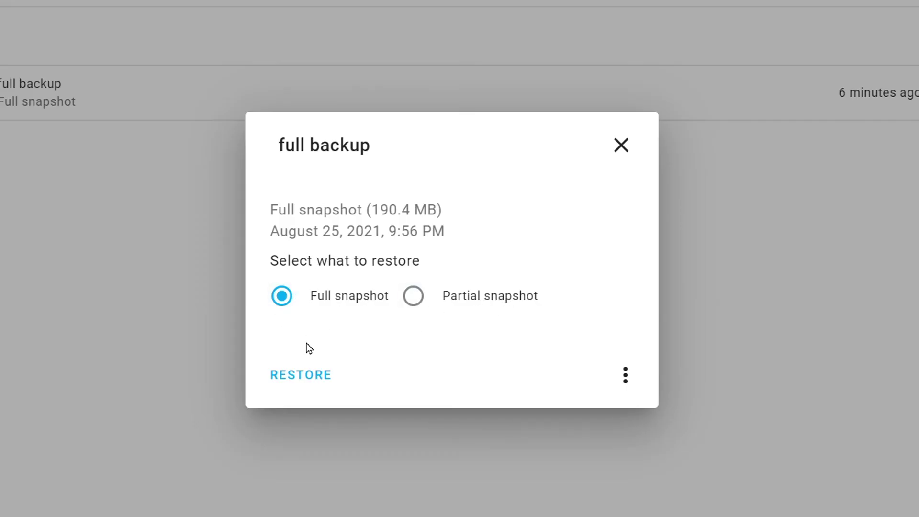
- Restore the uploaded "full backup" as a full snapshot and confirm wiping the system
left_click(302, 376)
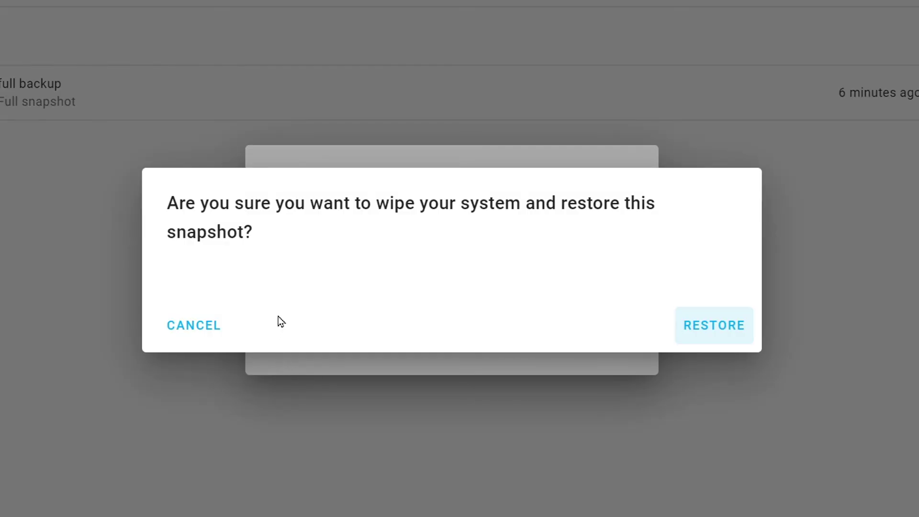
left_click(731, 331)
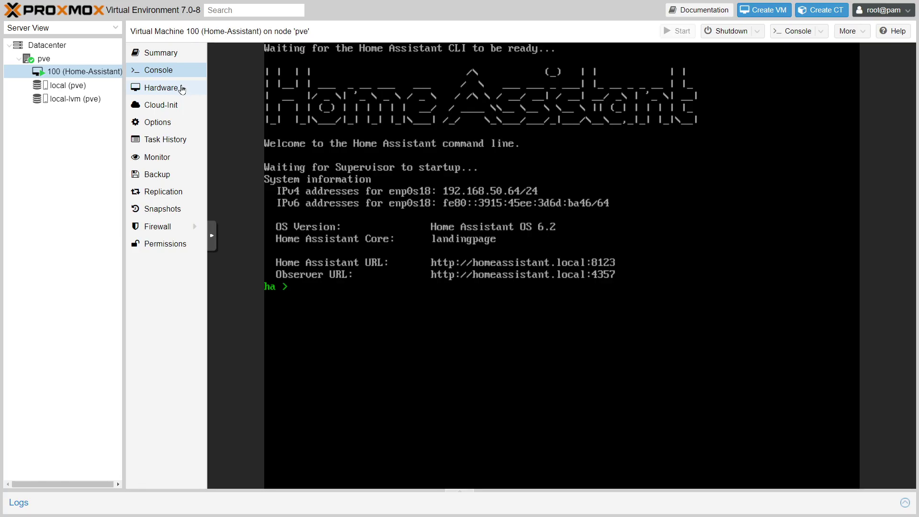
- Add a USB device to the Home-Assistant VM's hardware, passing through the ConBee II (1cf1:0030) by vendor/device ID
left_click(182, 90)
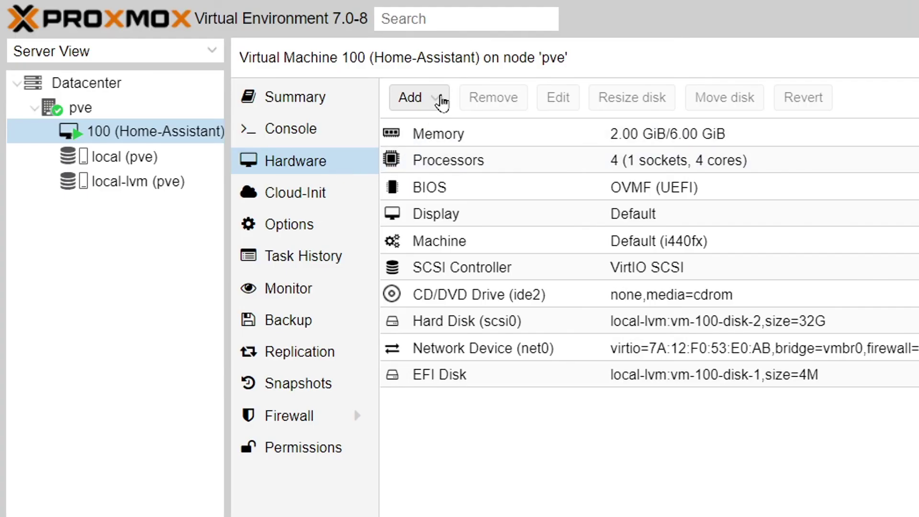
left_click(443, 101)
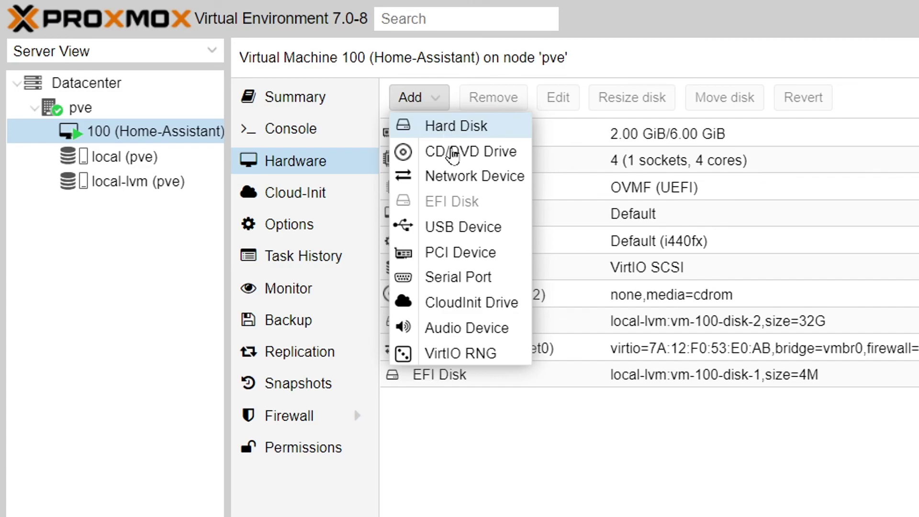
left_click(477, 228)
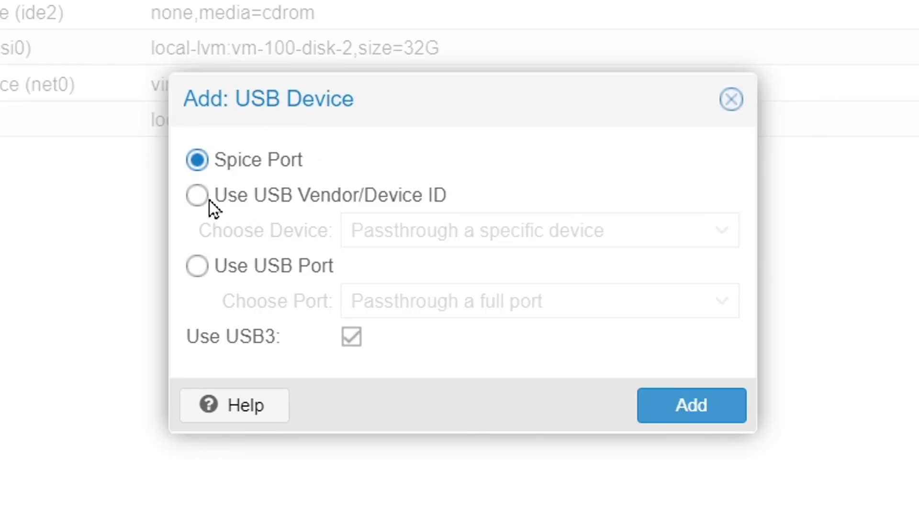
left_click(196, 198)
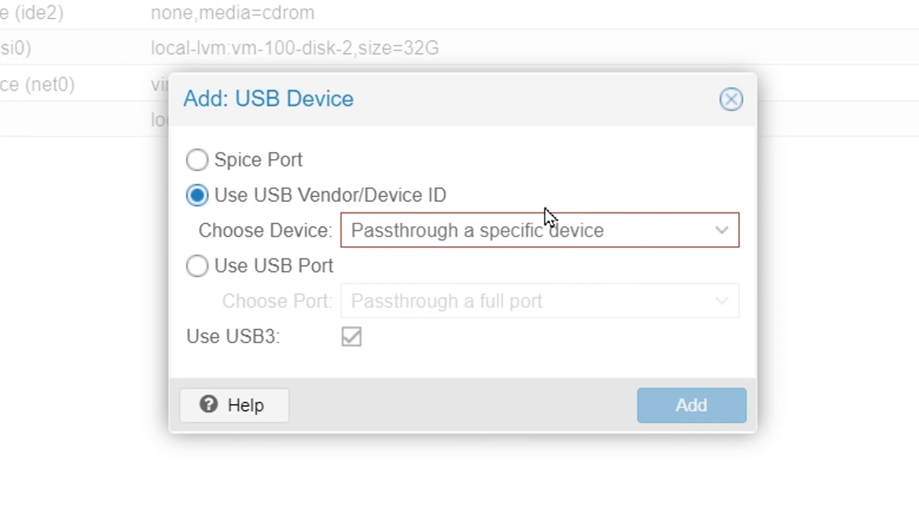
left_click(721, 234)
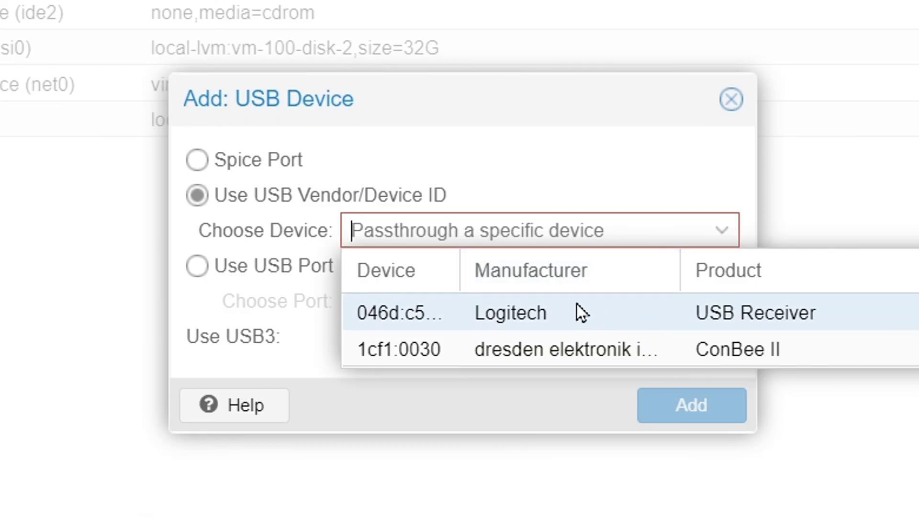
left_click(635, 349)
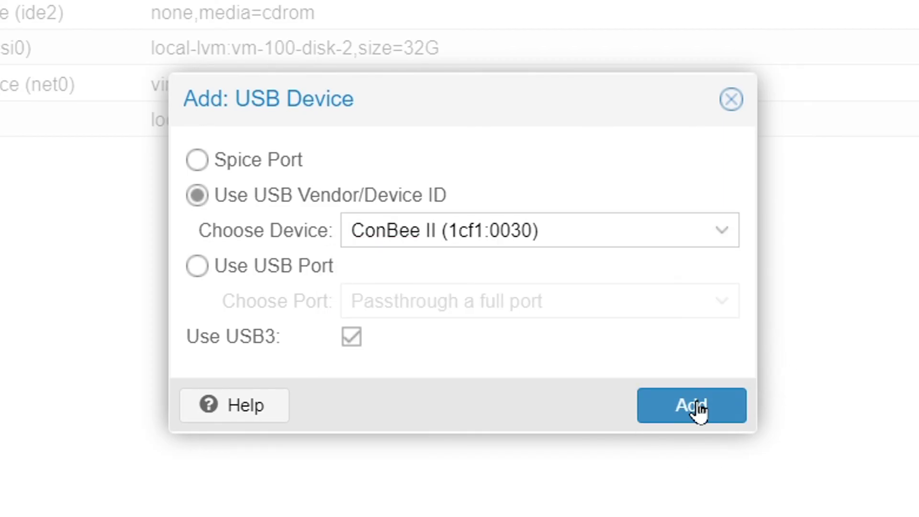
left_click(697, 407)
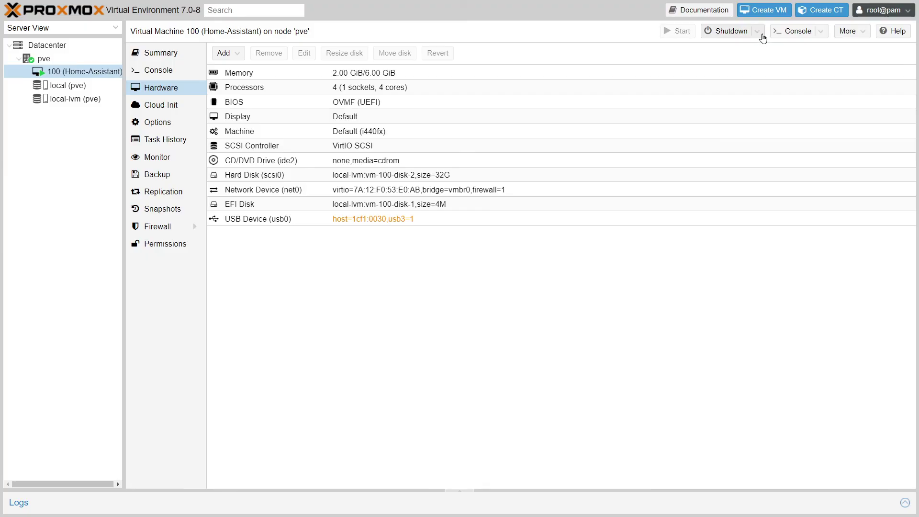
- Reboot the Home-Assistant virtual machine and confirm the reboot
left_click(757, 32)
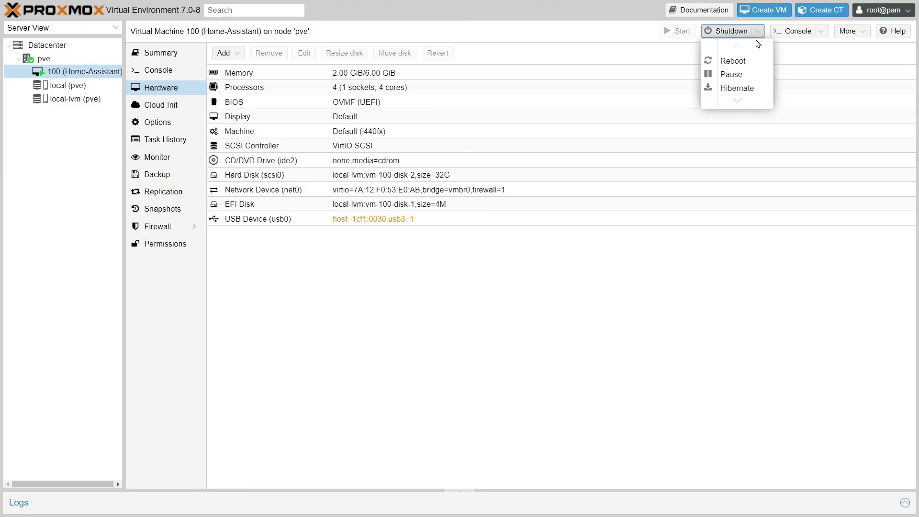
left_click(740, 65)
left_click(429, 285)
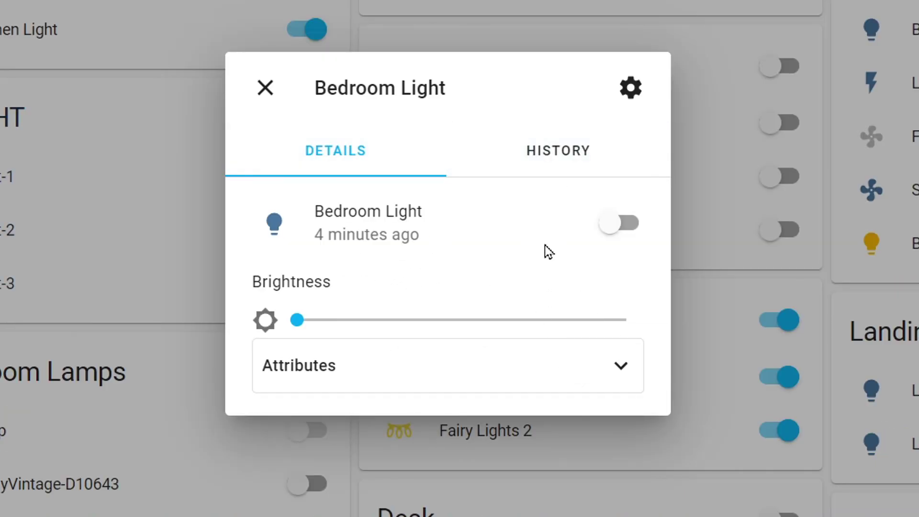
- In Home Assistant, switch on the Bedroom Light from its details dialog
left_click(615, 228)
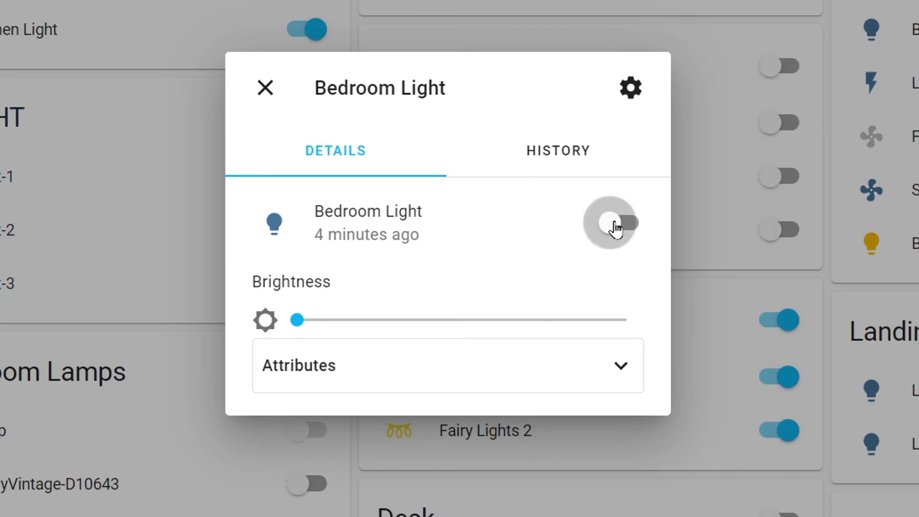